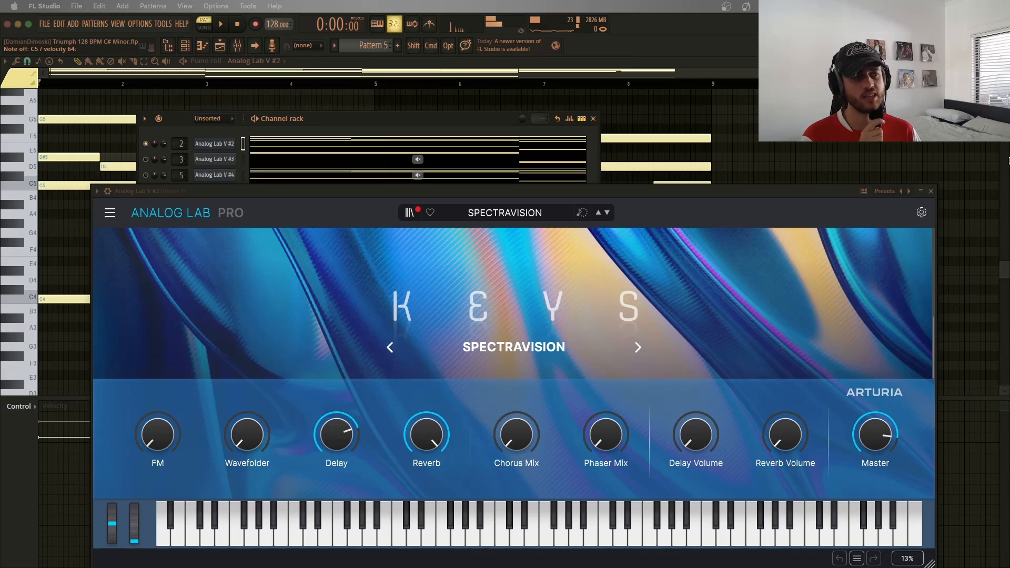
Step: Close the SPECTRAVISION keys instrument and channel rack to examine the Analog Lab V #2 chord notes in the piano roll
{"action": "left_click", "coordinate": [930, 191]}
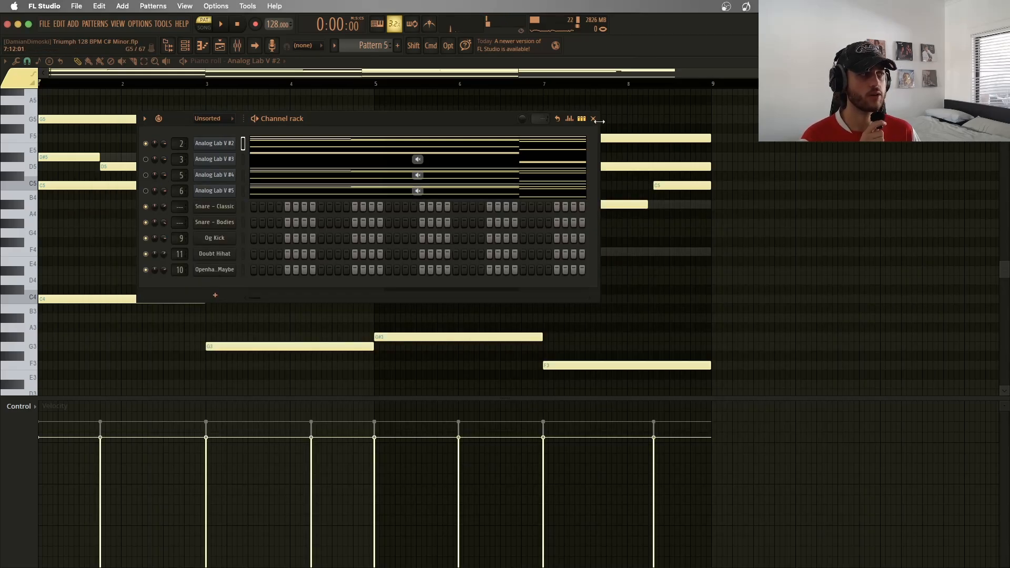
{"action": "left_click", "coordinate": [594, 120]}
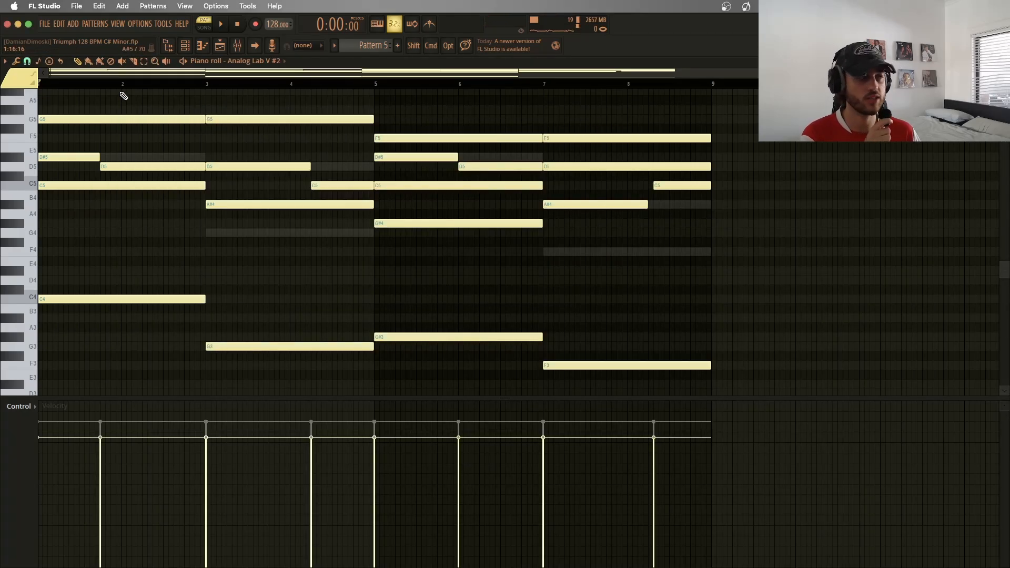
{"action": "left_click", "coordinate": [185, 46]}
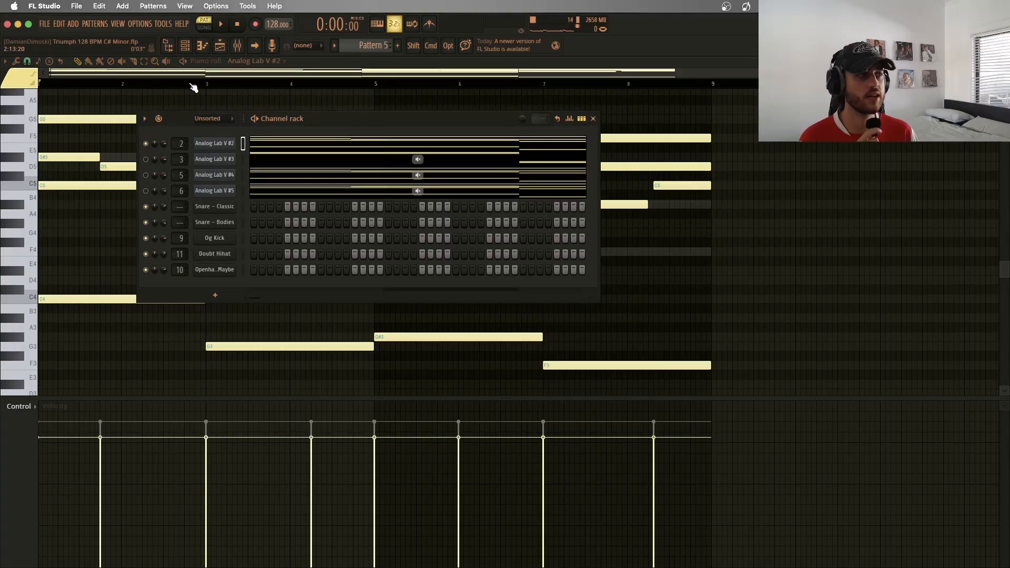
Step: Show the mixer and inspect the Fruity Parametric EQ 2 curve on Insert 2
{"action": "left_click", "coordinate": [237, 46]}
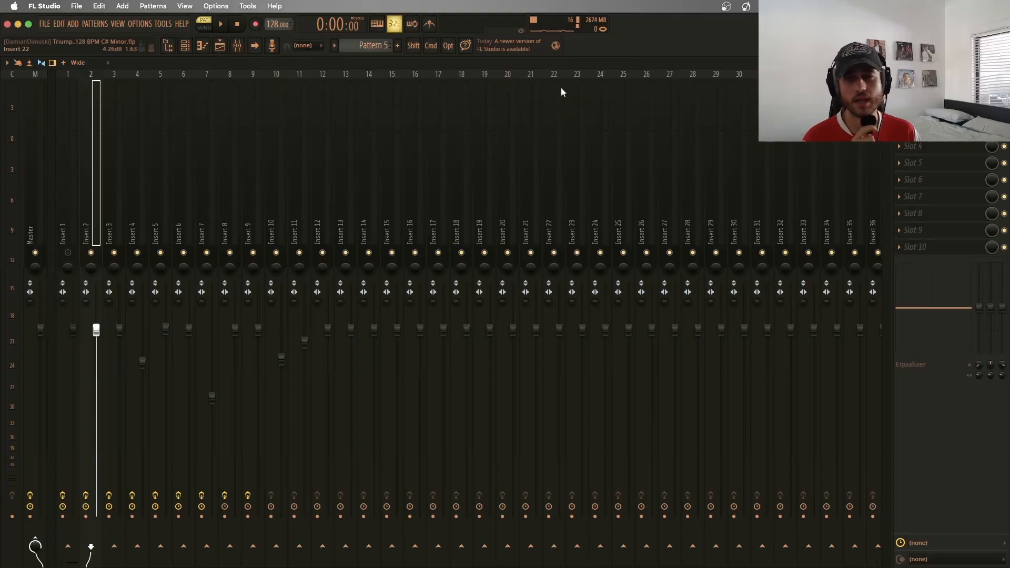
{"action": "left_click", "coordinate": [923, 96]}
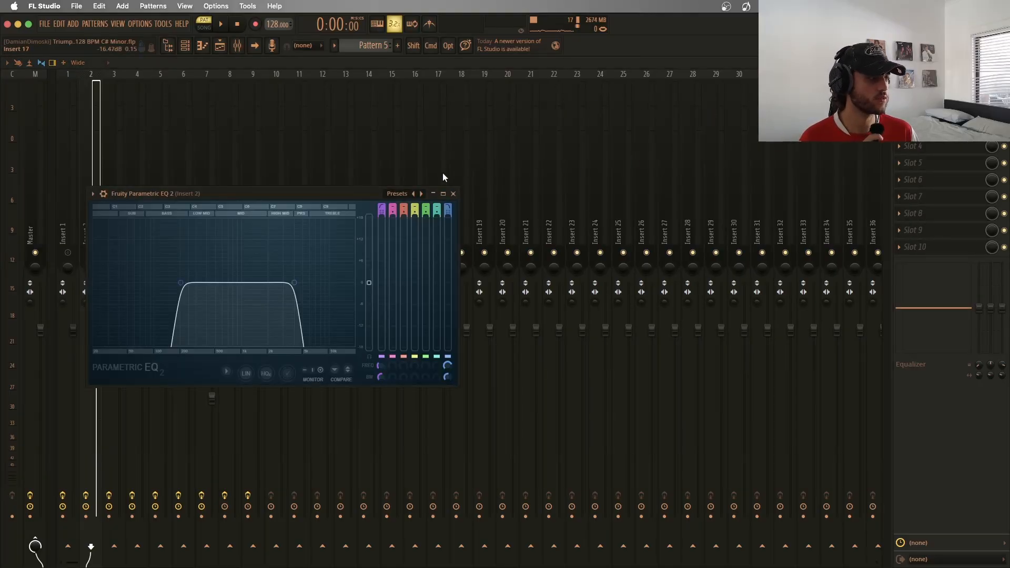
{"action": "left_click", "coordinate": [453, 193]}
{"action": "left_click", "coordinate": [450, 190]}
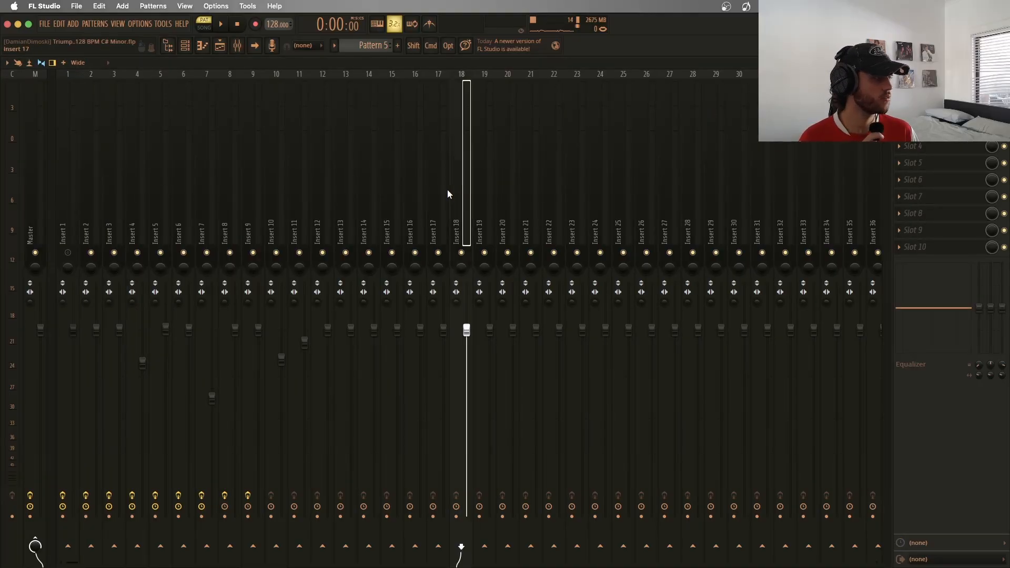
Step: Reselect Insert 2 and inspect its Fruity Reeverb 2 settings
{"action": "left_click", "coordinate": [98, 205]}
{"action": "left_click", "coordinate": [923, 113]}
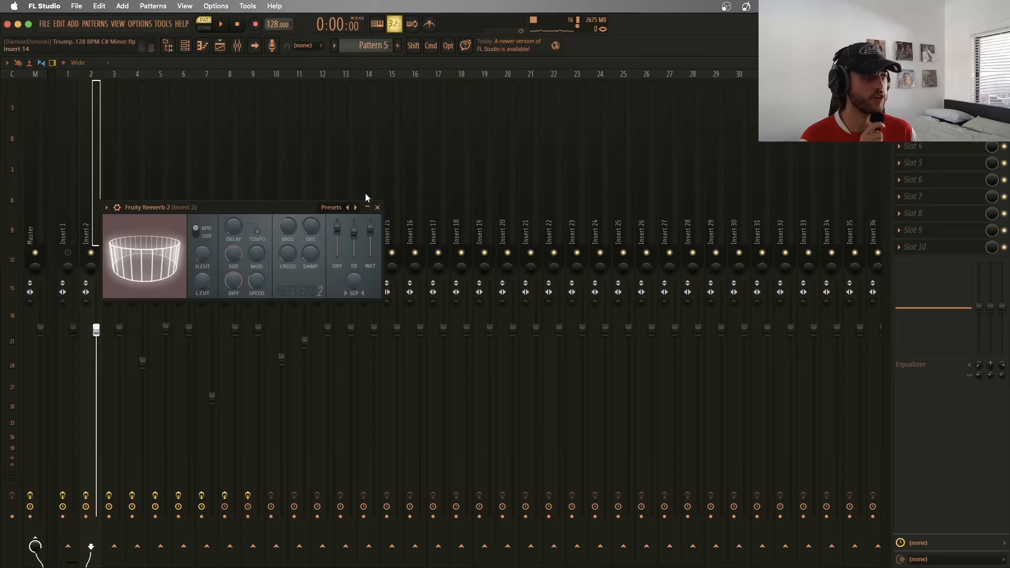
{"action": "left_click", "coordinate": [378, 208]}
Step: Inspect the Pre 1973 preamp's Warm Things Up settings on Insert 2, and play the Analog Lab V #2 chord pattern
{"action": "left_click", "coordinate": [923, 130]}
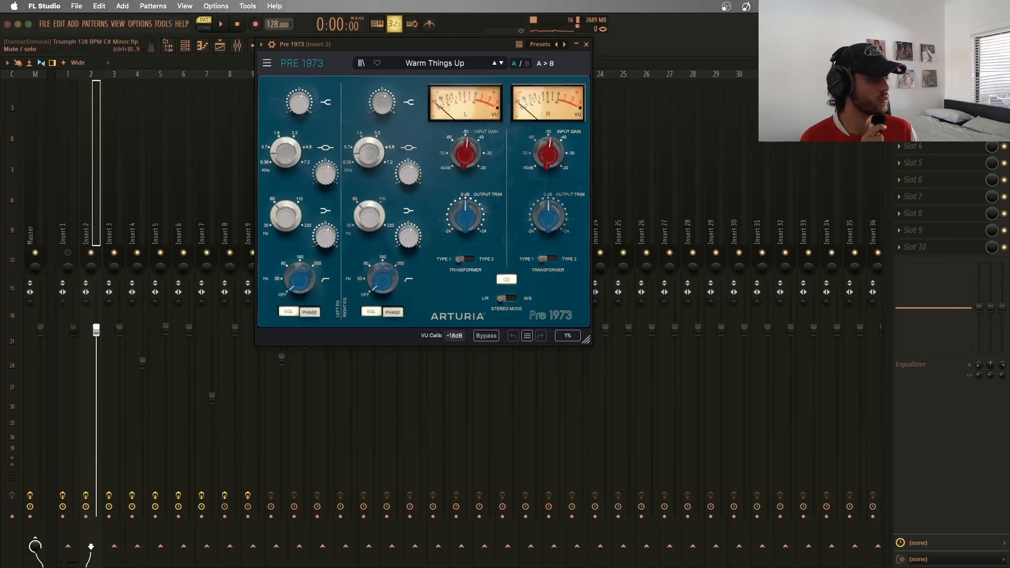
{"action": "left_click", "coordinate": [1004, 96]}
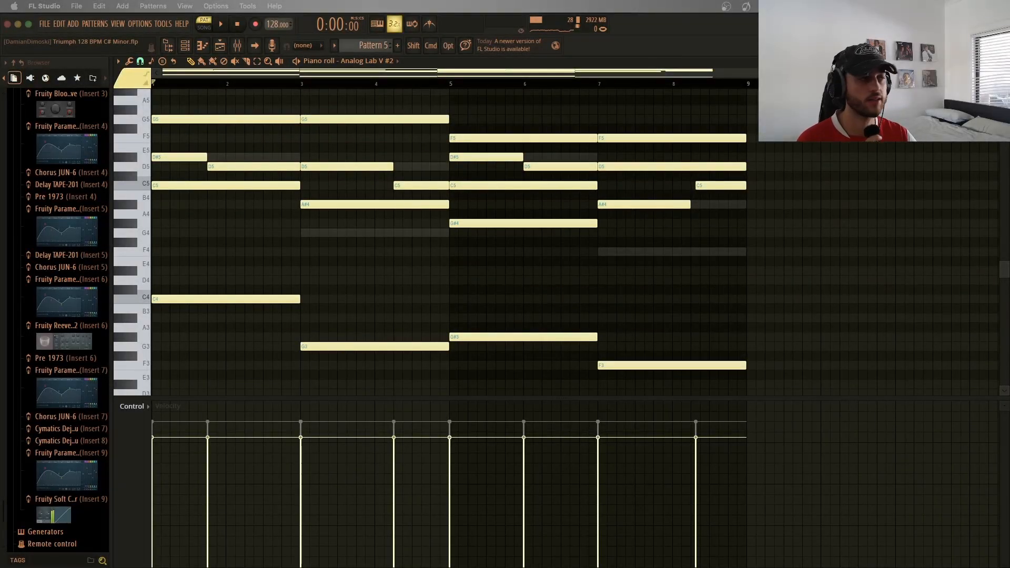
{"action": "key", "text": "space"}
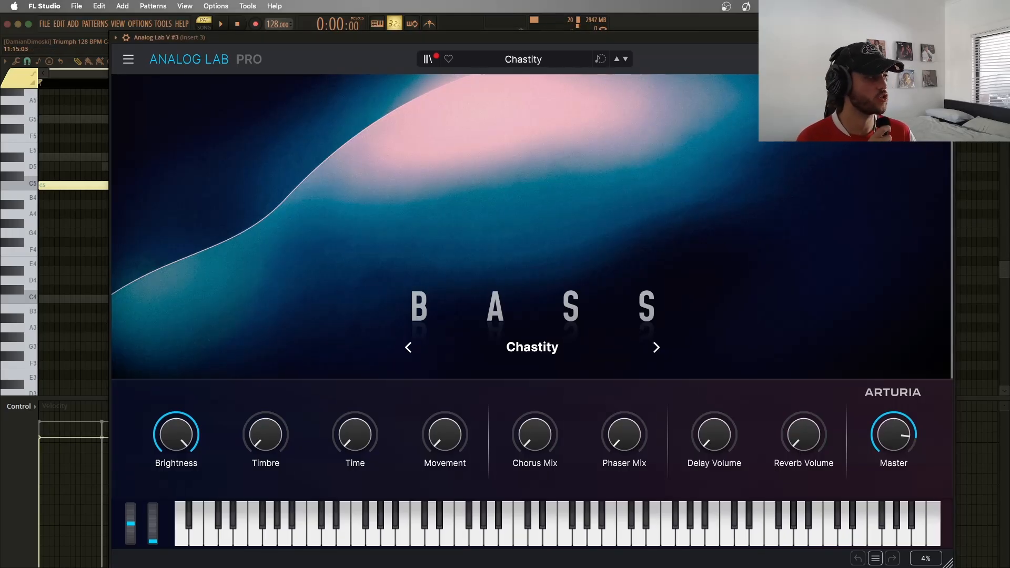
Step: Close the Chastity bass instrument and channel rack to examine the Analog Lab V #3 notes, and bring up the mixer
{"action": "left_click", "coordinate": [947, 38]}
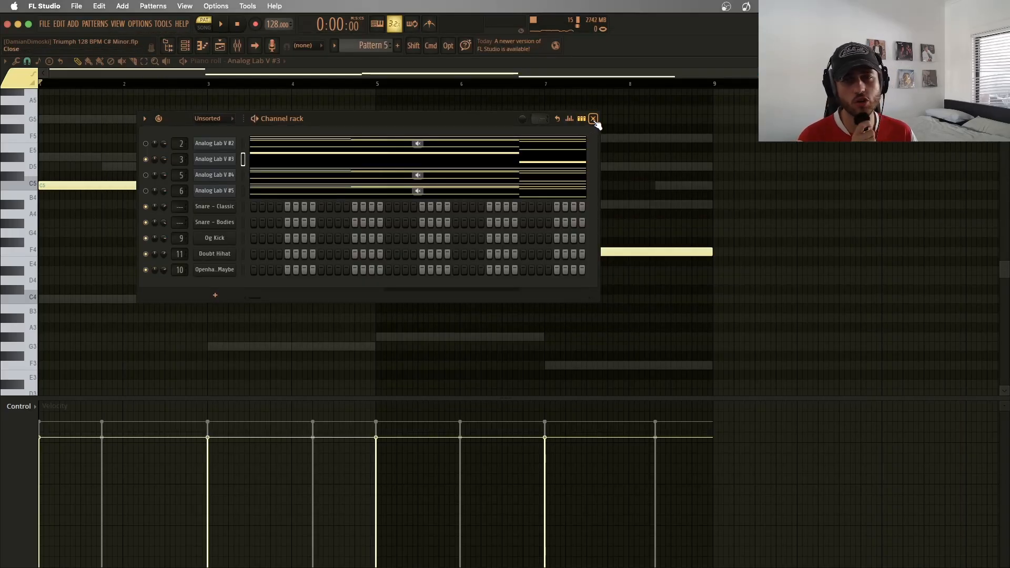
{"action": "left_click", "coordinate": [594, 119]}
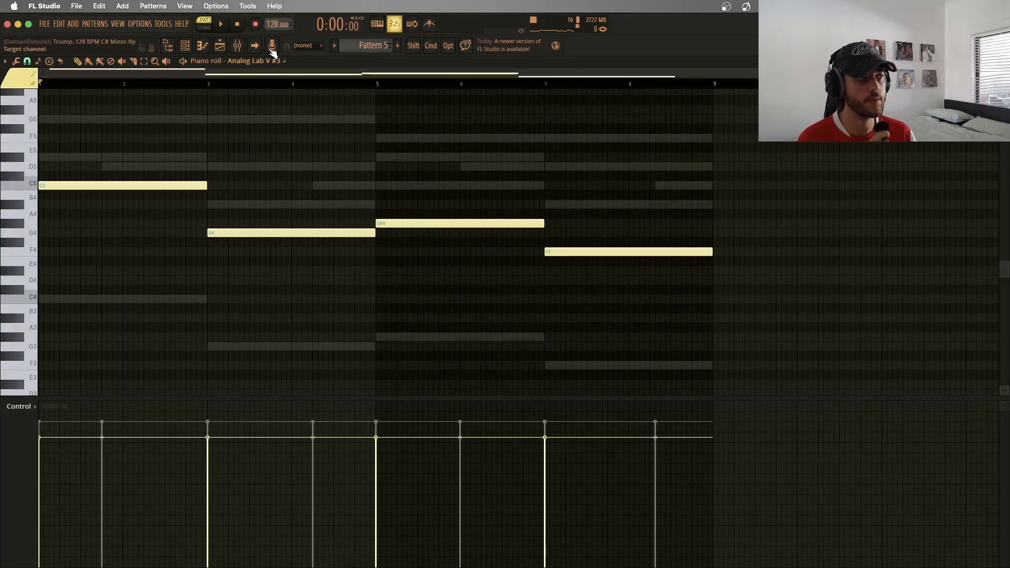
{"action": "left_click", "coordinate": [237, 45]}
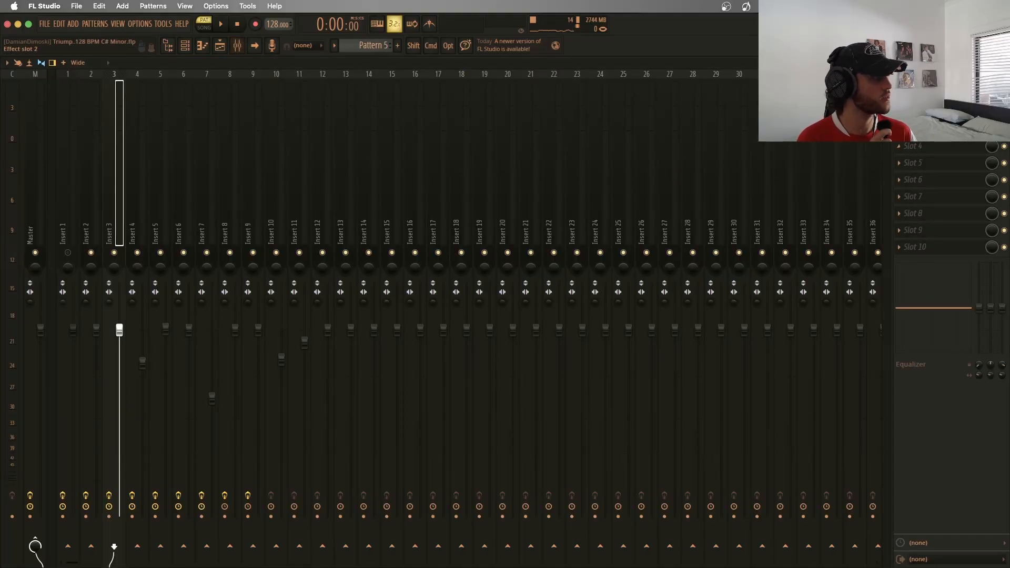
Step: Inspect the Fruity Parametric EQ 2 and the second effect on Insert 3, and play back the Analog Lab V #3 bass pattern
{"action": "left_click", "coordinate": [926, 96]}
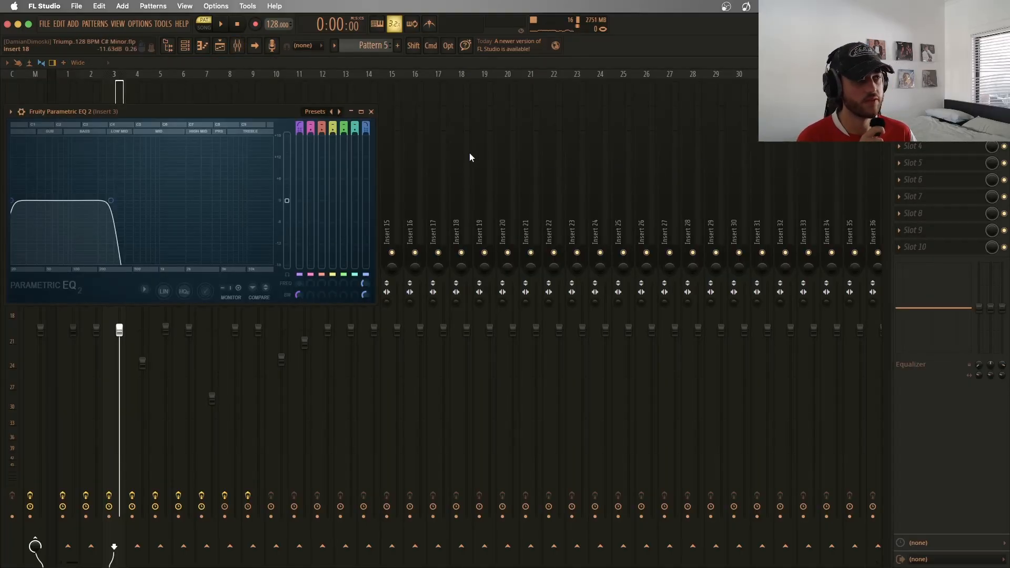
{"action": "left_click", "coordinate": [372, 113]}
{"action": "left_click", "coordinate": [926, 112]}
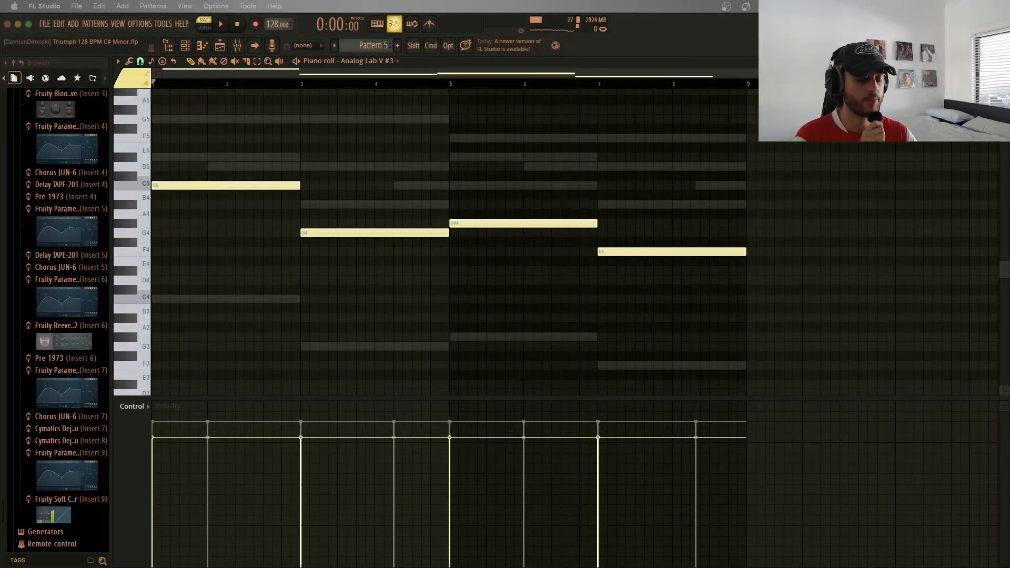
{"action": "key", "text": "space"}
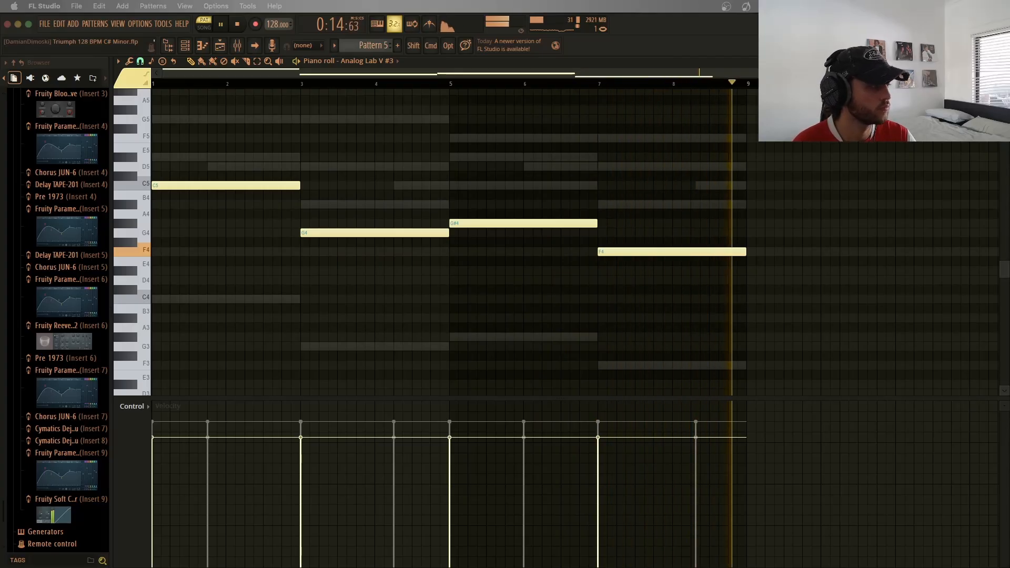
{"action": "key", "text": "space"}
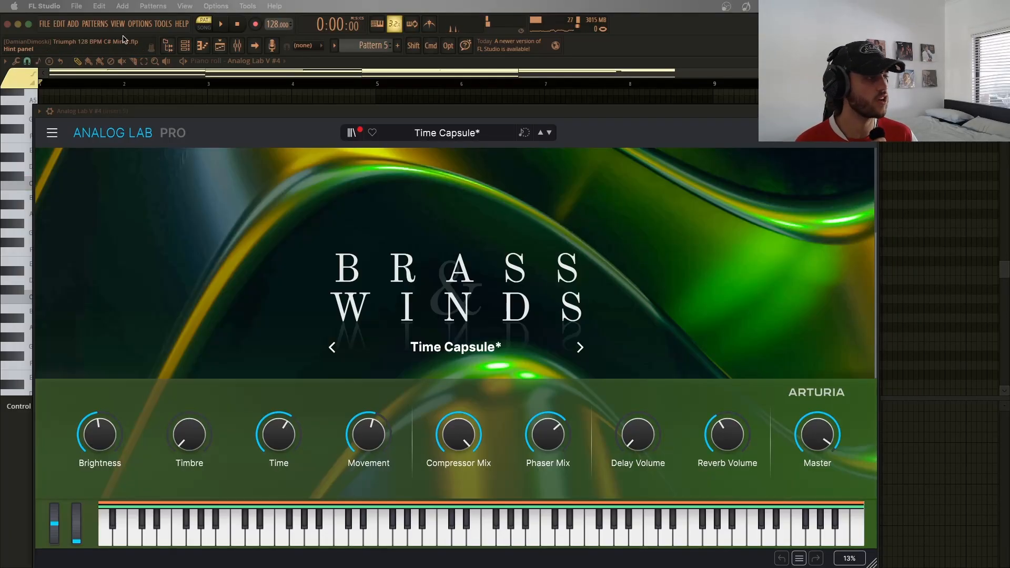
Step: Close the Time Capsule brass instrument and channel rack to examine the Analog Lab V #4 notes in the piano roll
{"action": "left_click", "coordinate": [871, 111]}
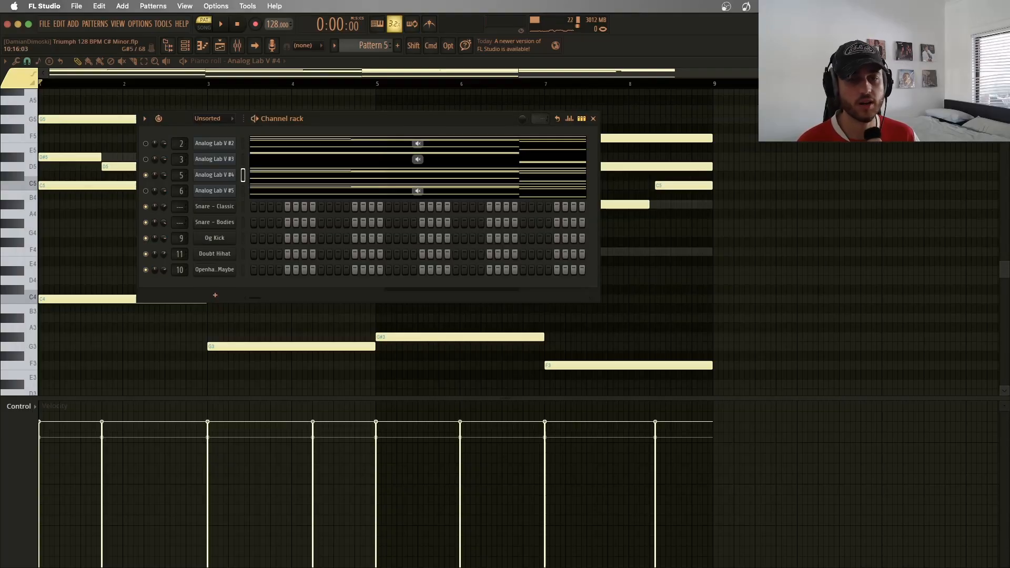
{"action": "left_click", "coordinate": [592, 119]}
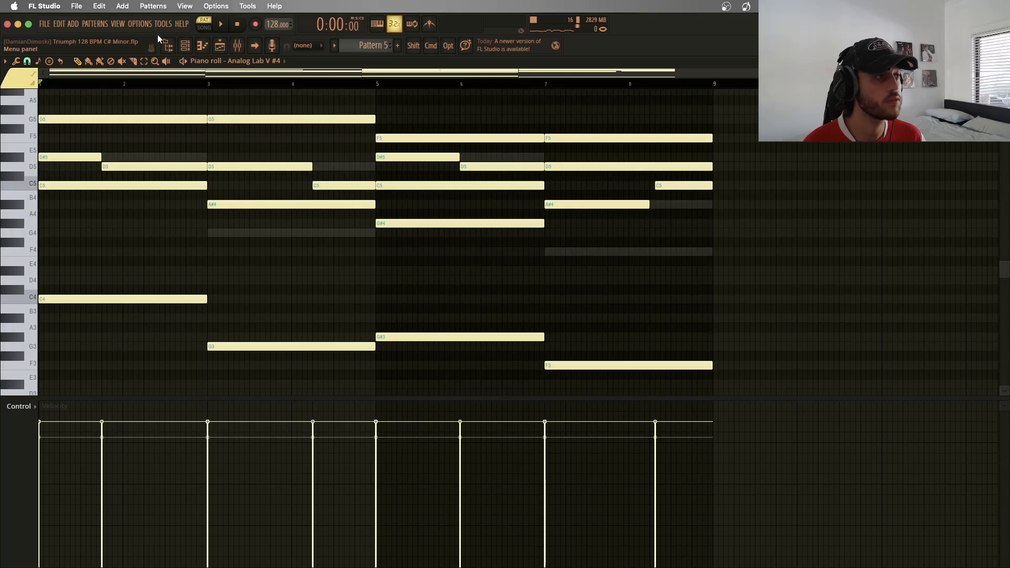
{"action": "left_click", "coordinate": [185, 46]}
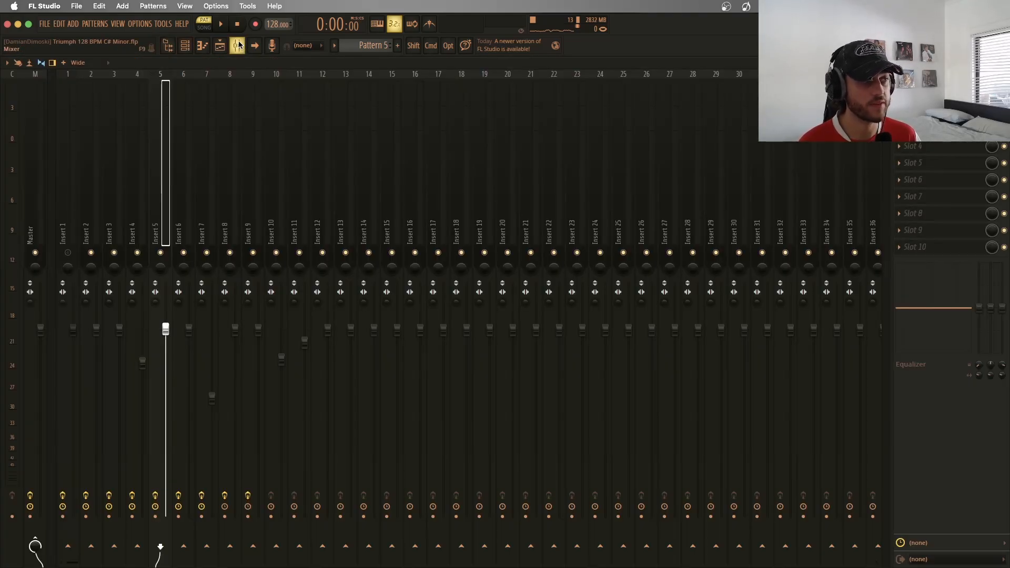
Step: Inspect the Fruity Parametric EQ 2 and Delay TAPE-201 settings on mixer Insert 5
{"action": "left_click", "coordinate": [238, 45]}
{"action": "left_click", "coordinate": [926, 96]}
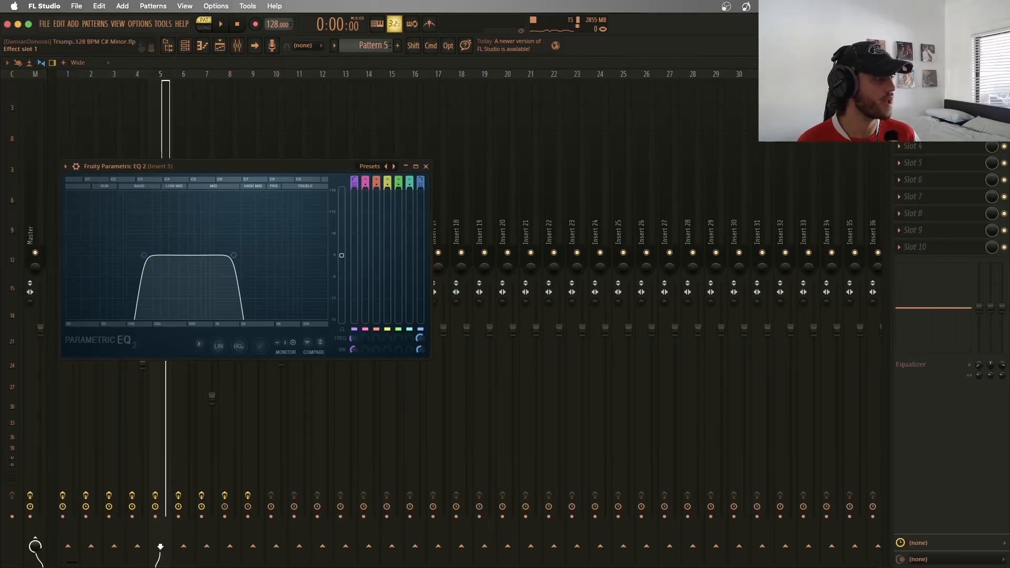
{"action": "left_click", "coordinate": [426, 166]}
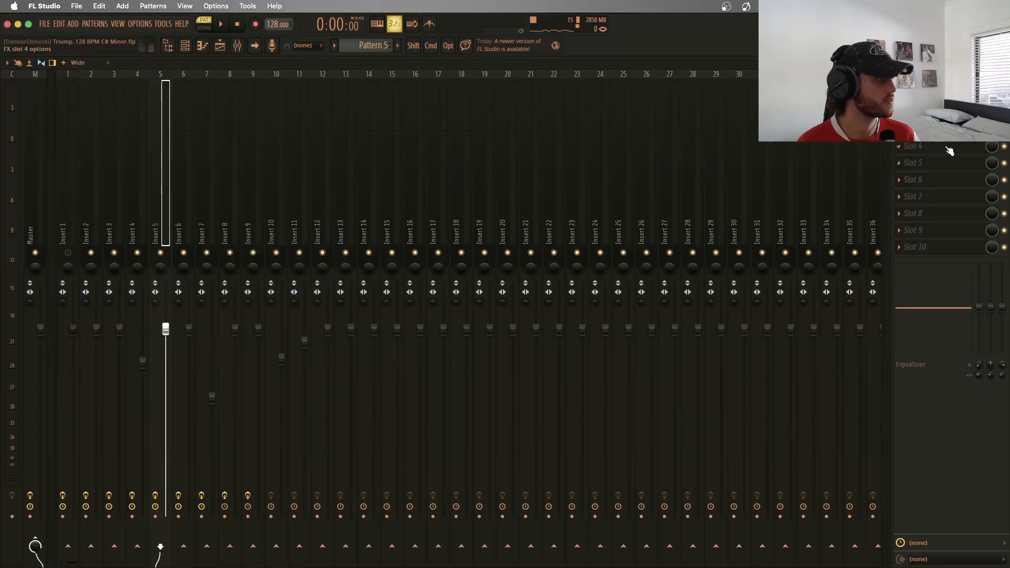
{"action": "left_click", "coordinate": [925, 112]}
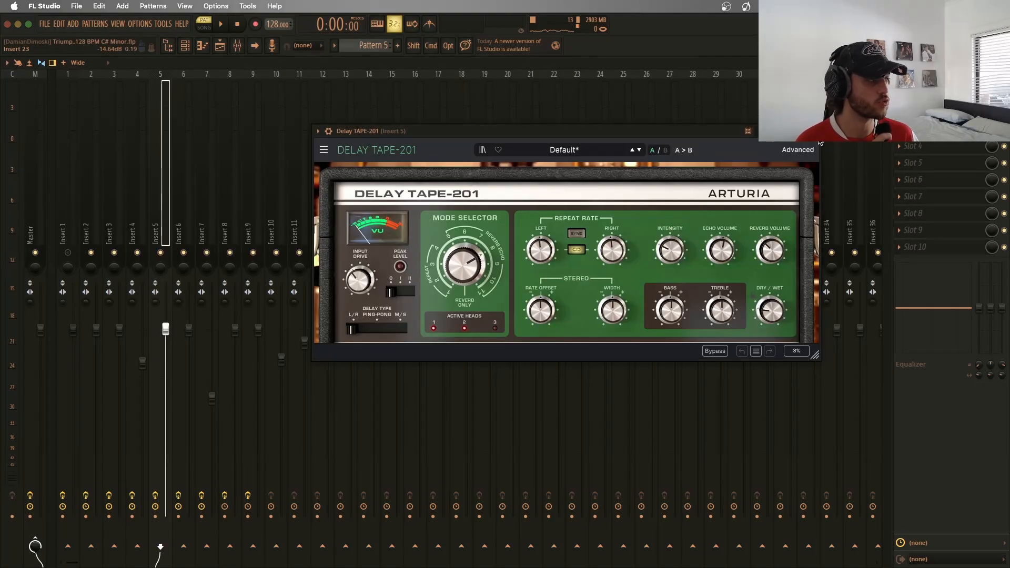
{"action": "left_click", "coordinate": [815, 131]}
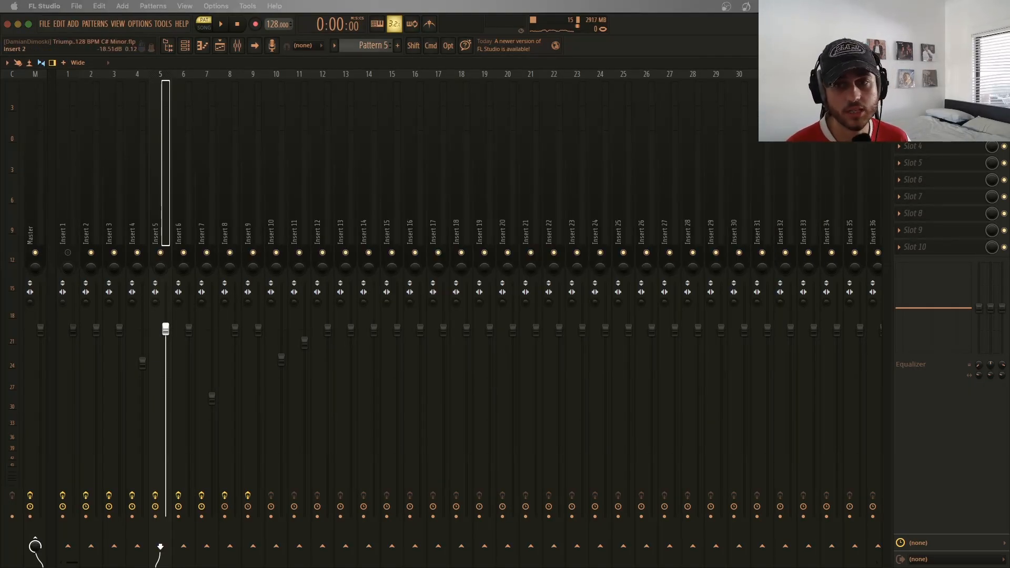
Step: Bring up the Chorus JUN-6 on Insert 5, move its window clear of the effect slots, and inspect its settings
{"action": "left_click", "coordinate": [926, 130]}
{"action": "left_click_drag", "start_coordinate": [651, 205], "coordinate": [347, 155]}
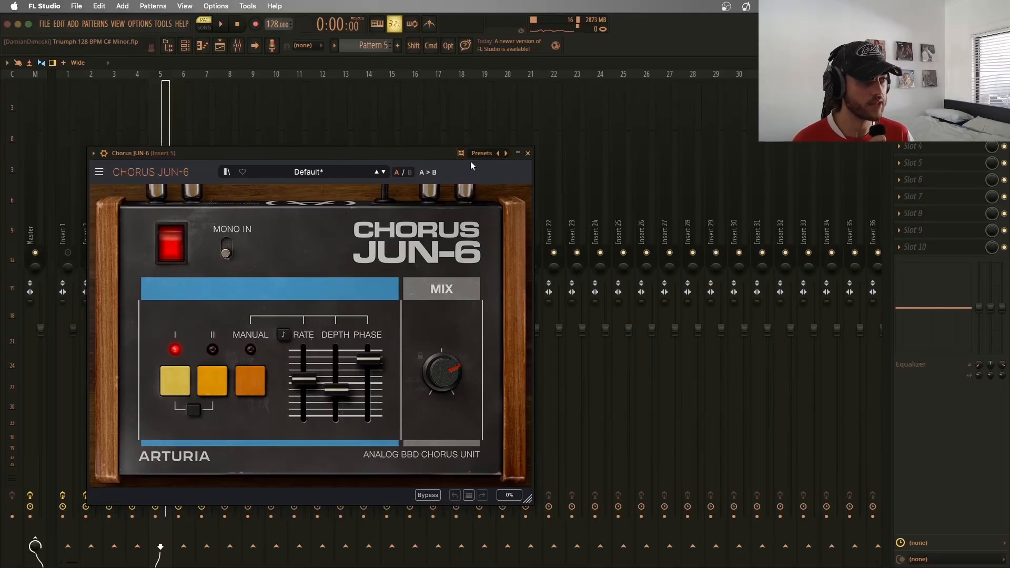
{"action": "left_click", "coordinate": [527, 154]}
{"action": "left_click", "coordinate": [931, 113]}
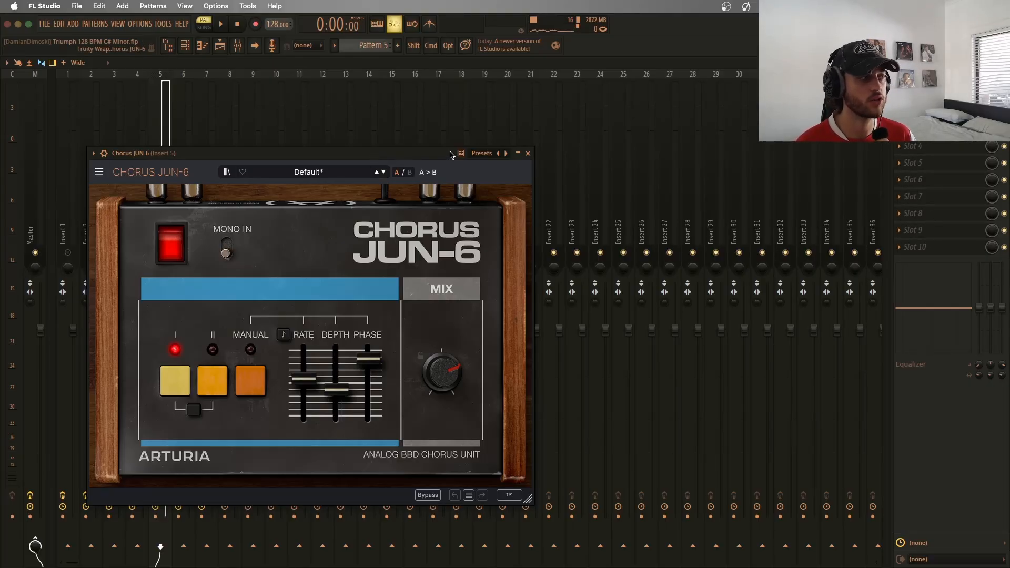
{"action": "left_click", "coordinate": [528, 153]}
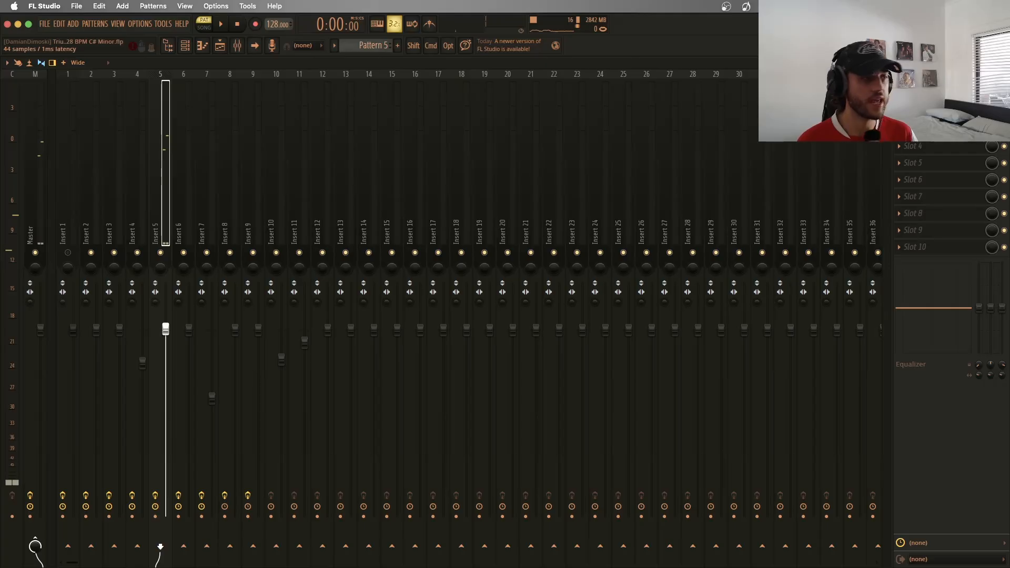
Step: Recheck the Chorus JUN-6 on Insert 5, and play back the Analog Lab V #4 pattern
{"action": "left_click", "coordinate": [937, 96]}
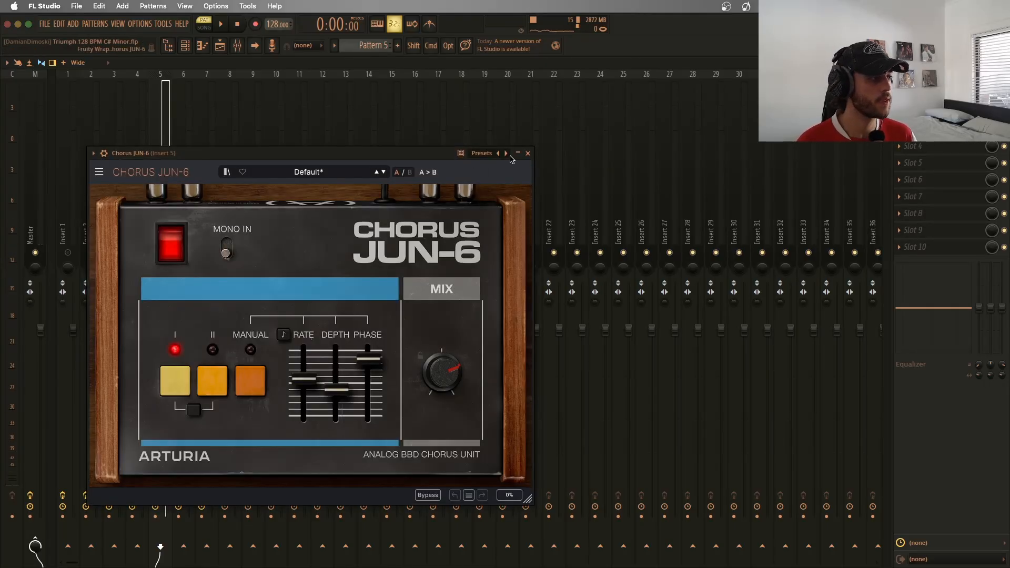
{"action": "left_click", "coordinate": [528, 154]}
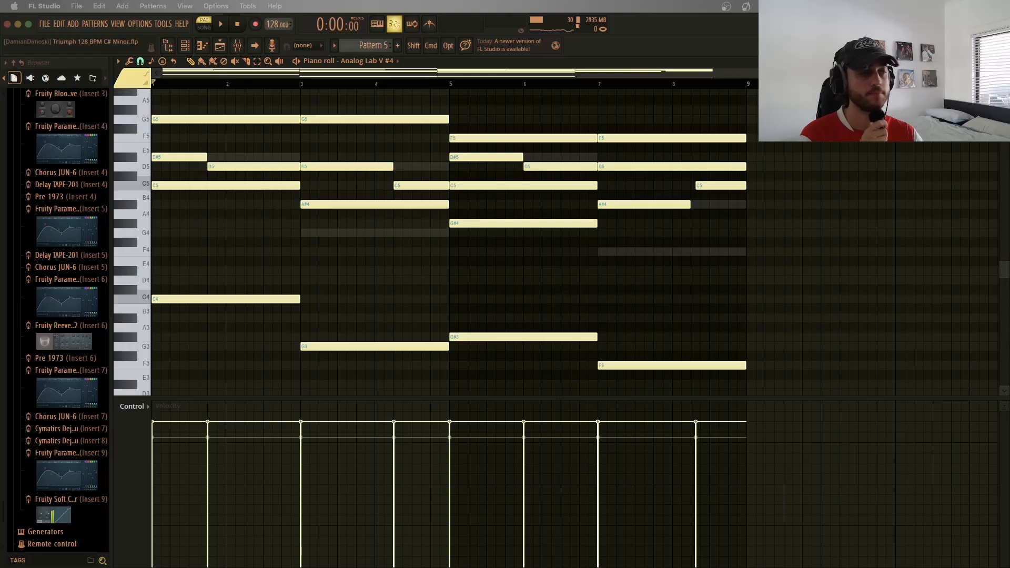
{"action": "key", "text": "space"}
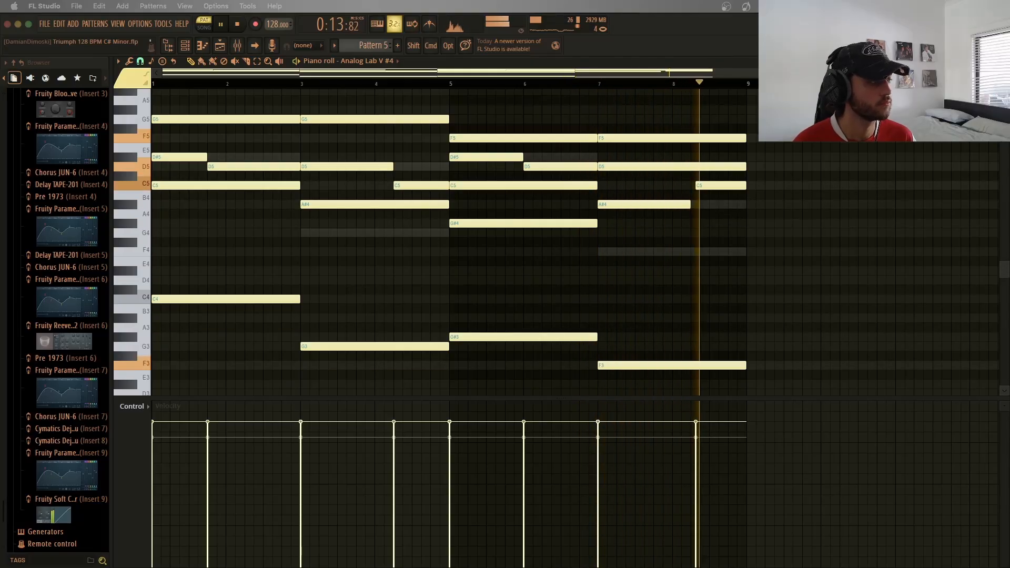
{"action": "key", "text": "space"}
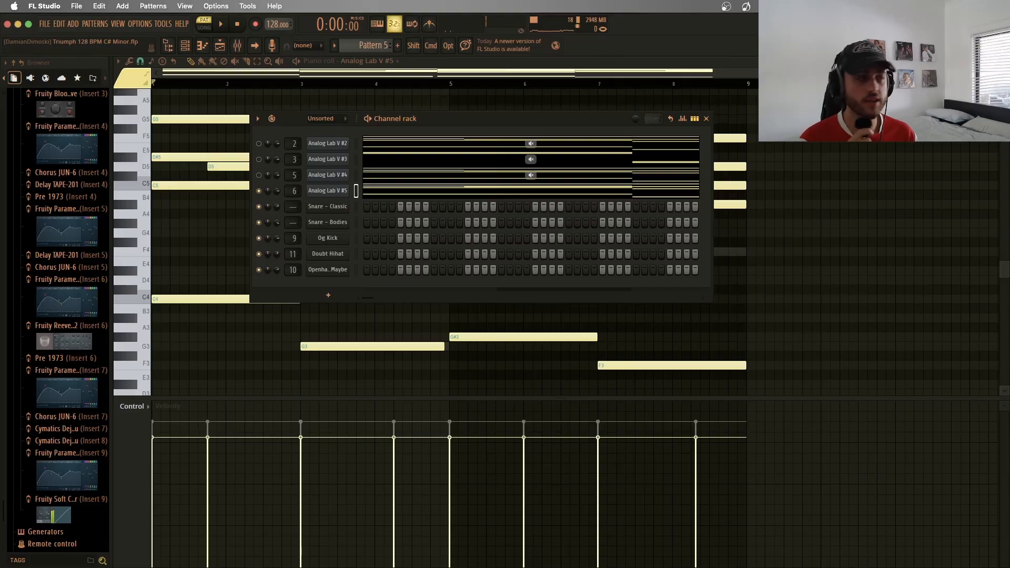
Step: Close the channel rack to examine the Analog Lab V #5 notes in the piano roll, and bring up mixer Insert 6
{"action": "left_click", "coordinate": [706, 118]}
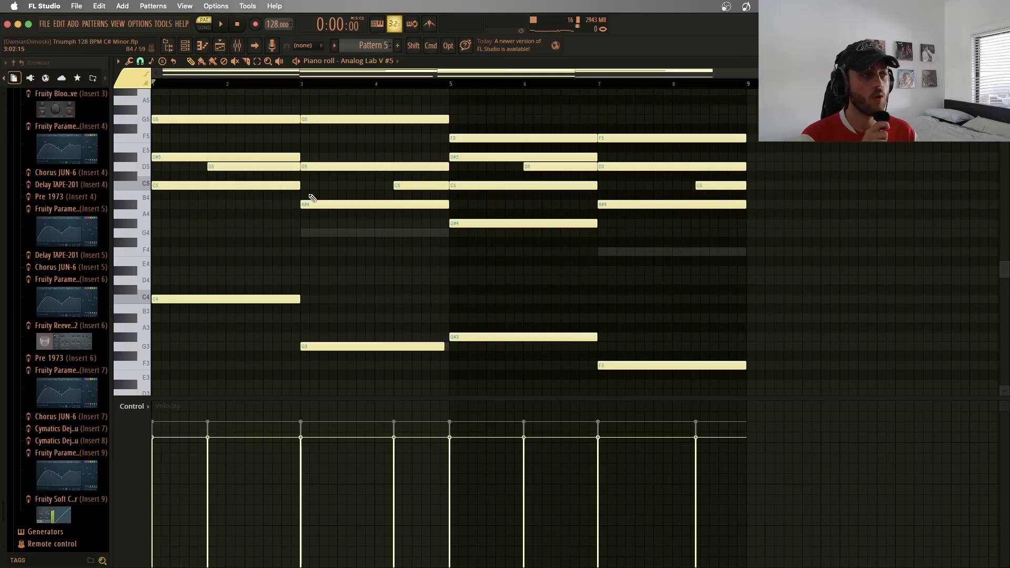
{"action": "scroll", "coordinate": [337, 232], "scroll_direction": "up", "scroll_amount": 5}
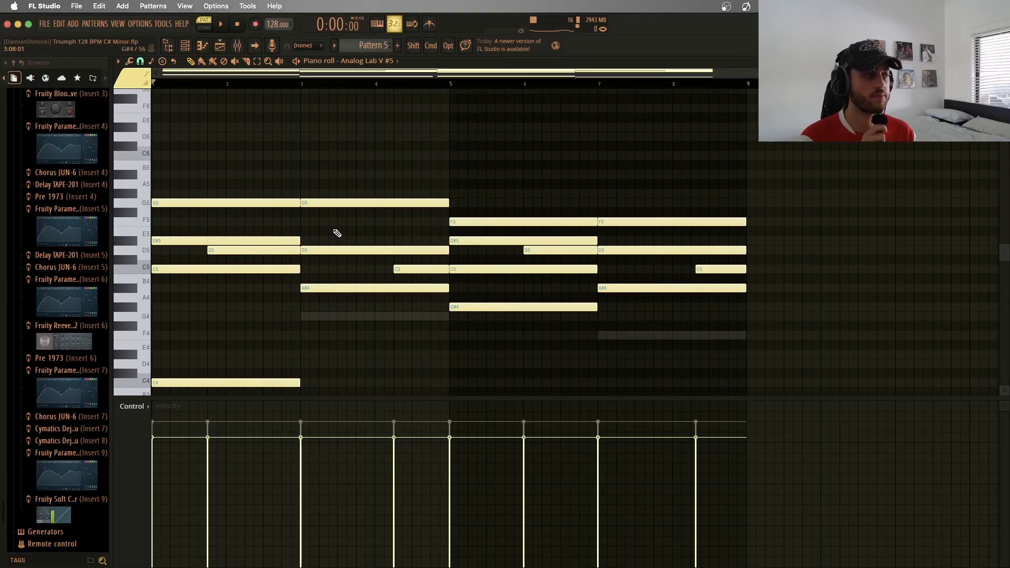
{"action": "scroll", "coordinate": [337, 232], "scroll_direction": "down", "scroll_amount": 3}
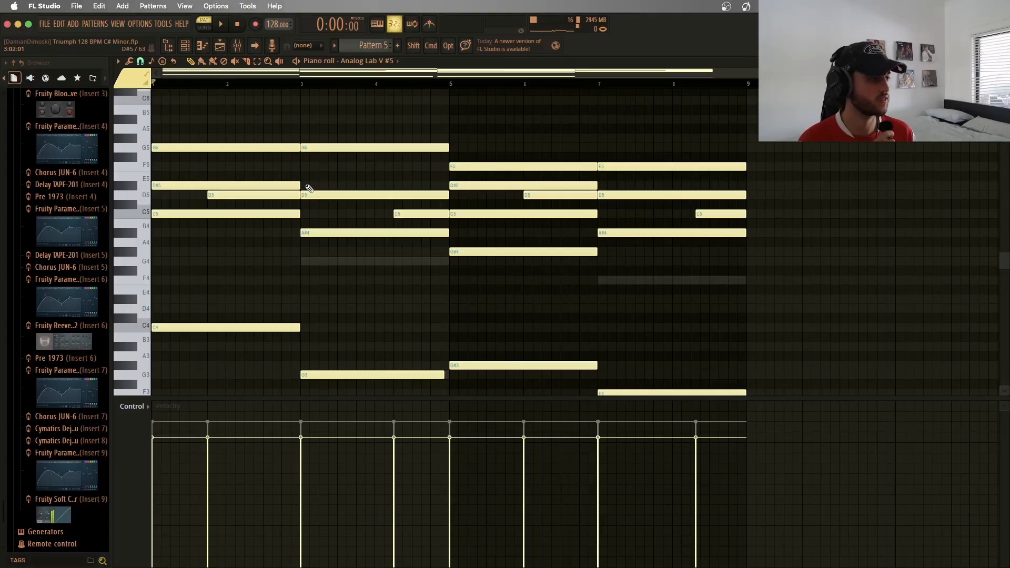
{"action": "left_click", "coordinate": [238, 46]}
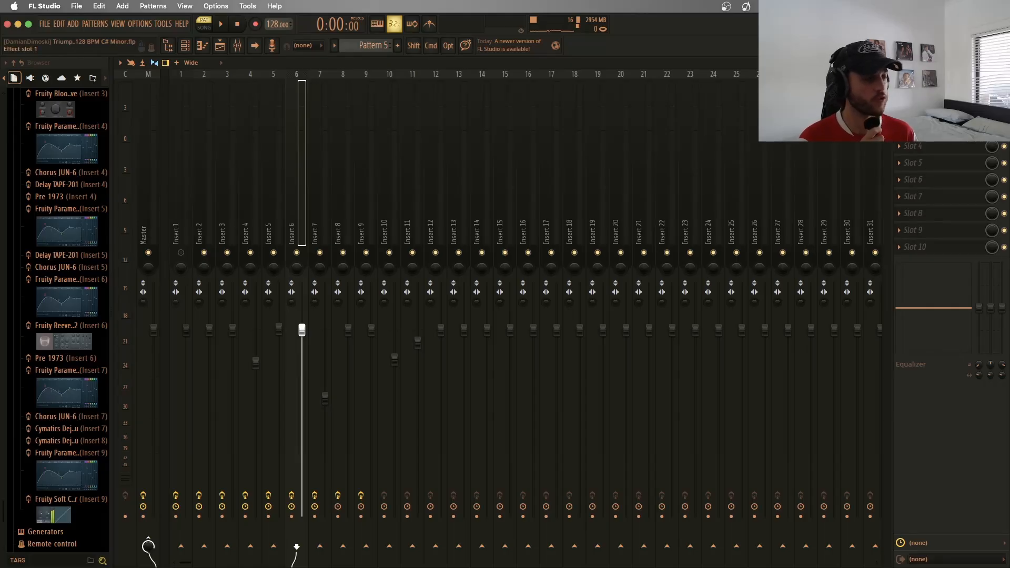
Step: Inspect the Pre 1973 settings on mixer Insert 6, and play back the Analog Lab V #5 notes in the piano roll
{"action": "left_click", "coordinate": [938, 141]}
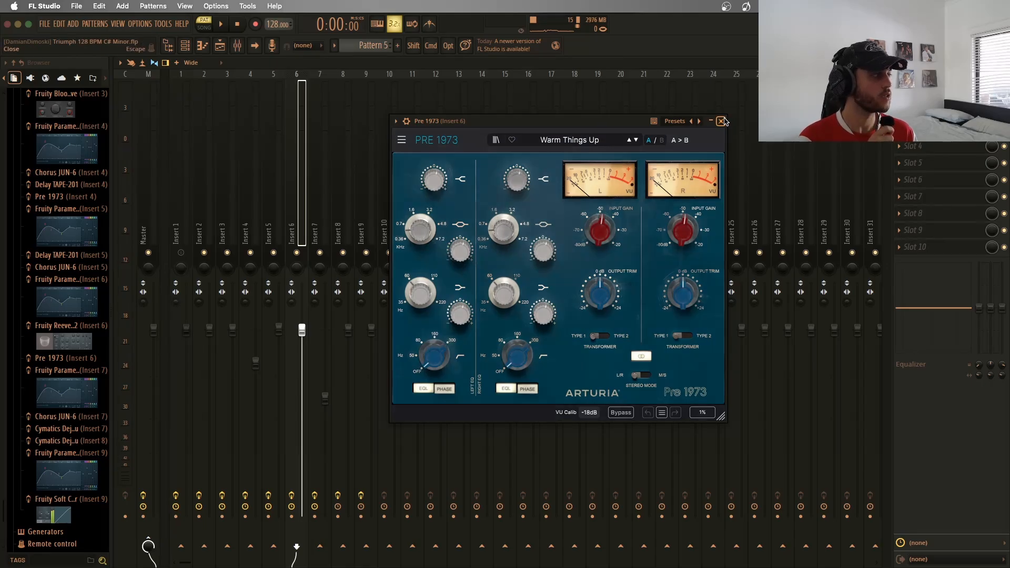
{"action": "left_click", "coordinate": [721, 121]}
{"action": "key", "text": "F7"}
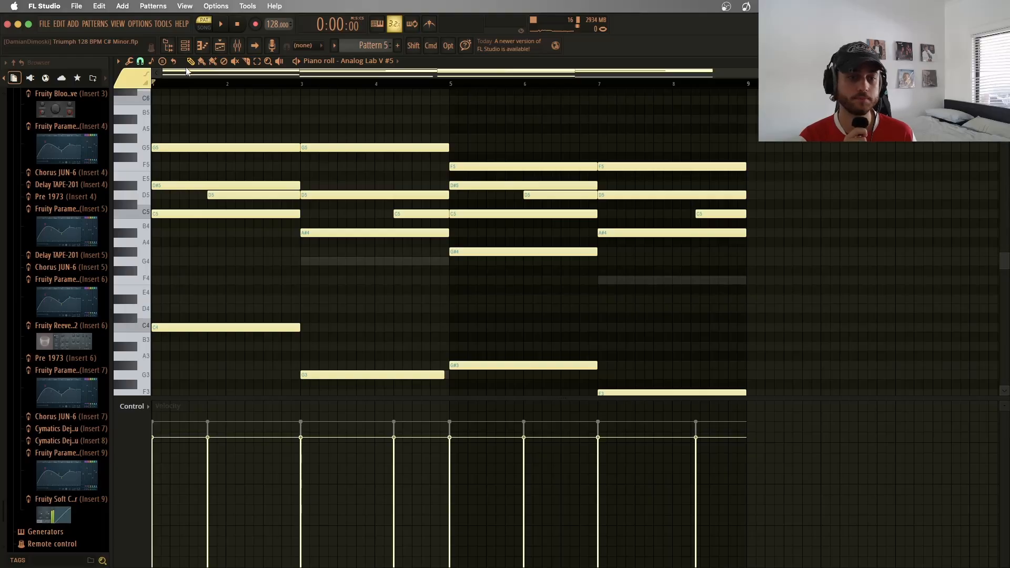
{"action": "key", "text": "space"}
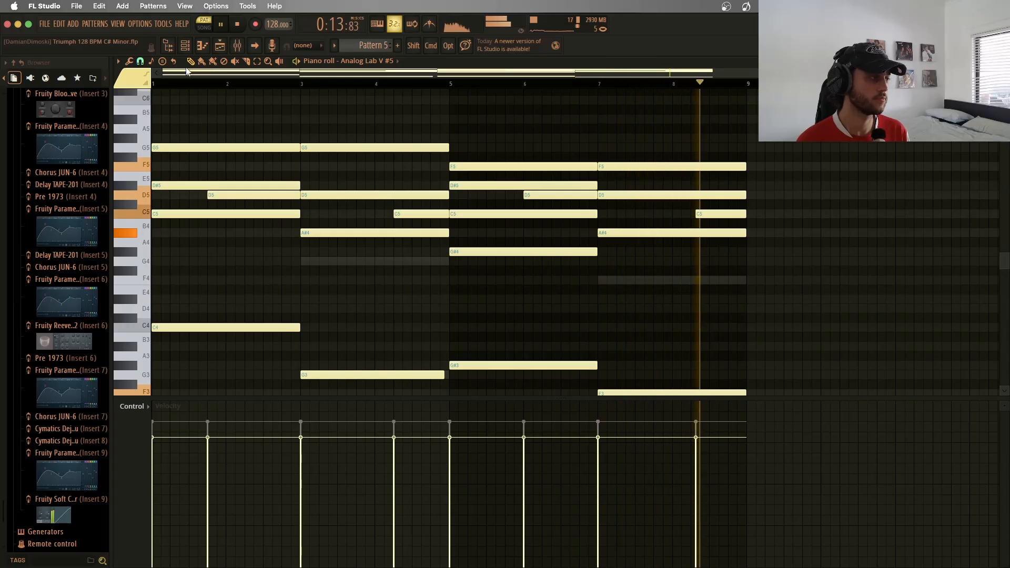
{"action": "key", "text": "space"}
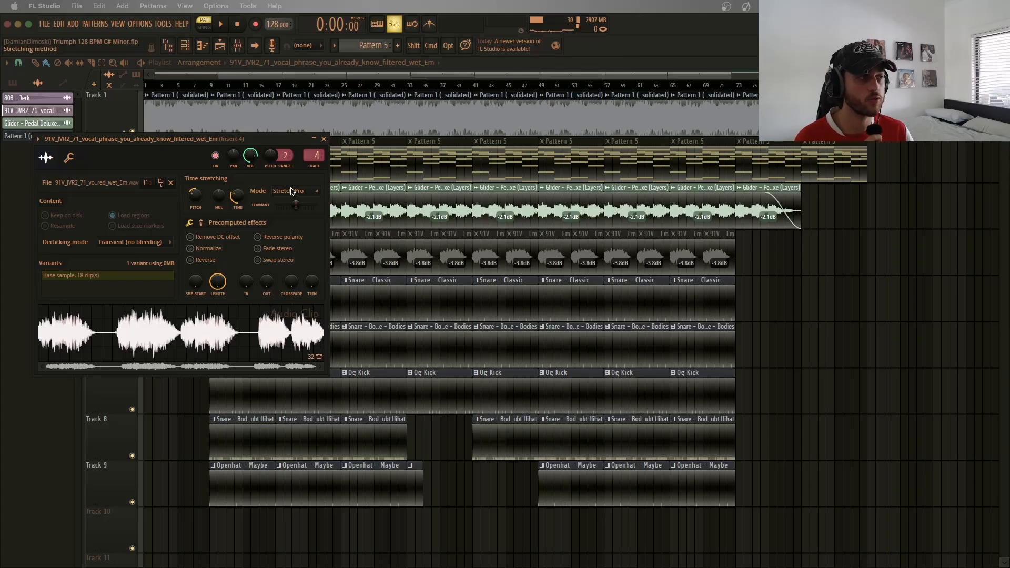
Step: Set the vocal phrase clip's mixer track back to 4, and inspect the Fruity Parametric EQ 2 on Insert 4
{"action": "scroll", "coordinate": [317, 163], "scroll_direction": "down", "scroll_amount": 1}
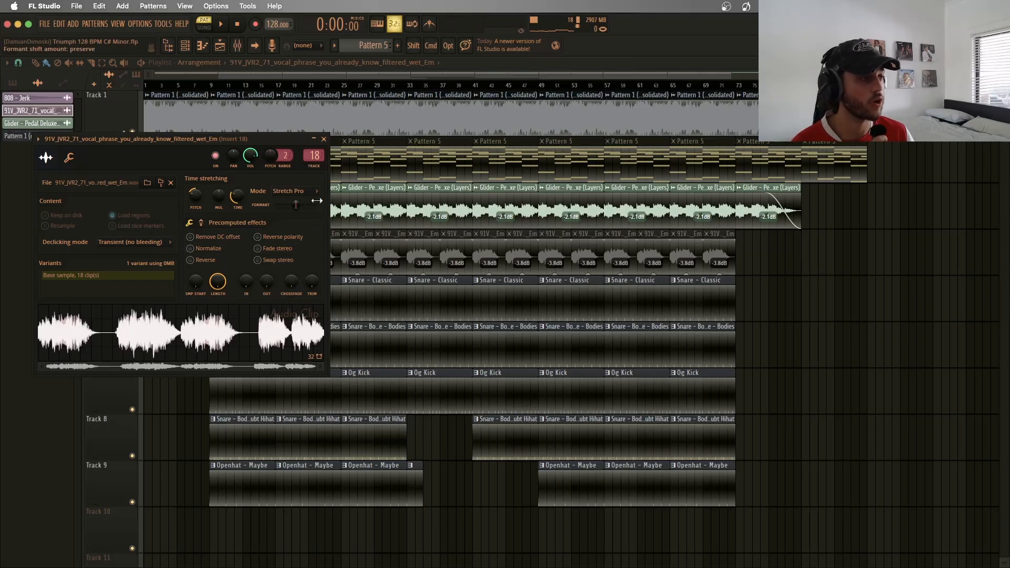
{"action": "left_click_drag", "start_coordinate": [315, 155], "coordinate": [315, 190]}
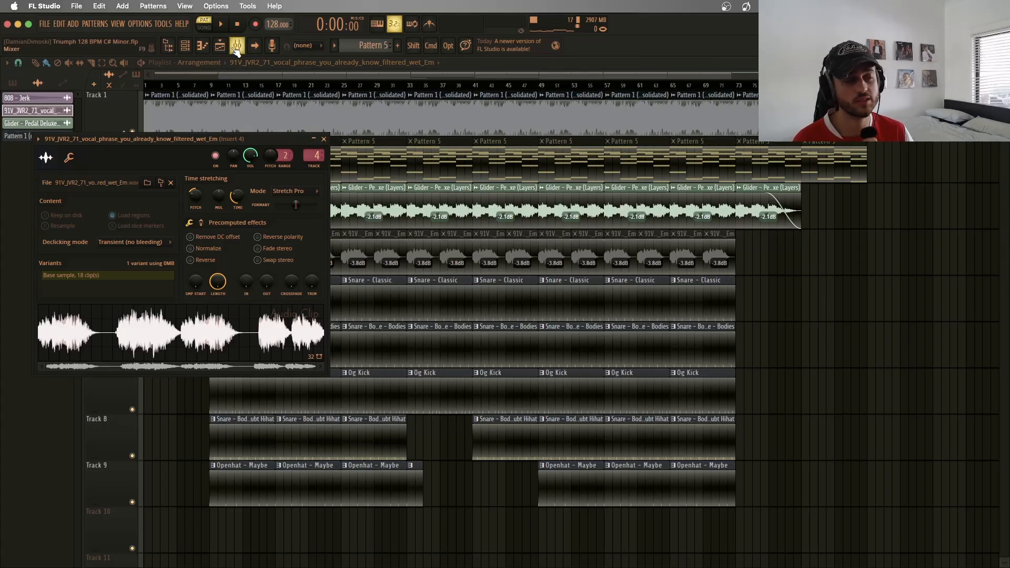
{"action": "double_click", "coordinate": [315, 156]}
{"action": "left_click", "coordinate": [918, 96]}
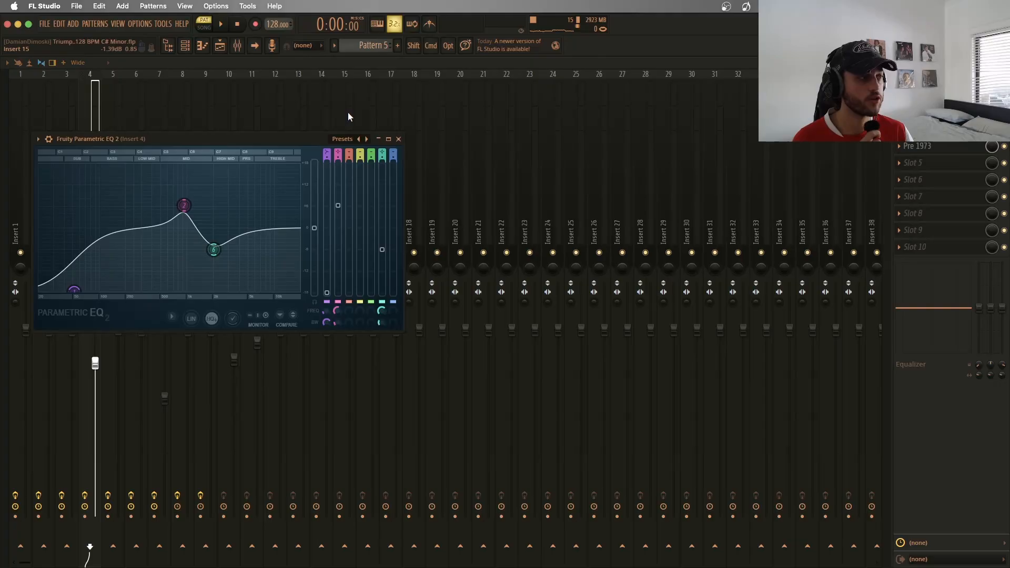
{"action": "left_click", "coordinate": [399, 140]}
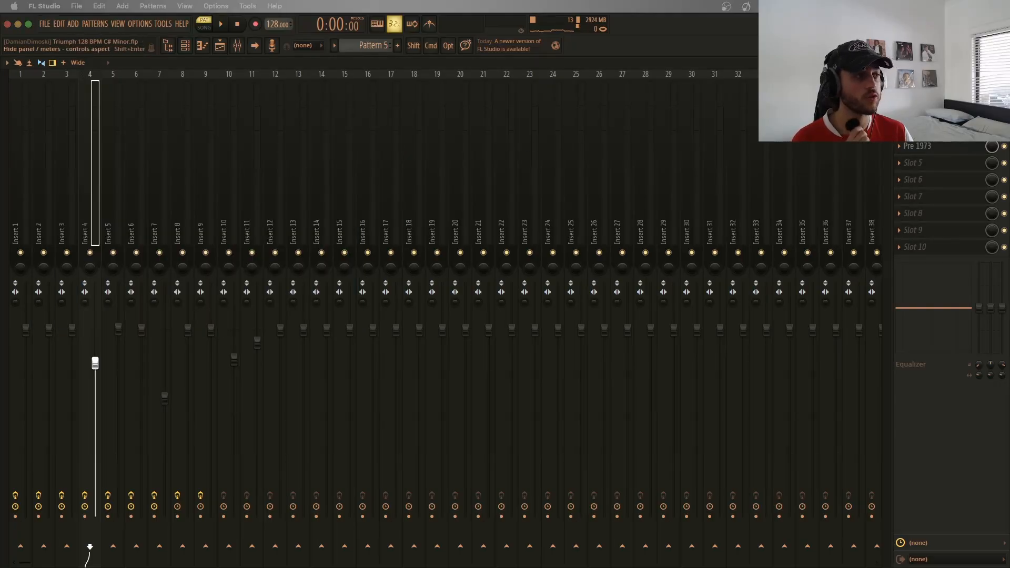
Step: Inspect the Chorus JUN-6 and Delay TAPE-201 settings on mixer Insert 4
{"action": "left_click", "coordinate": [918, 112]}
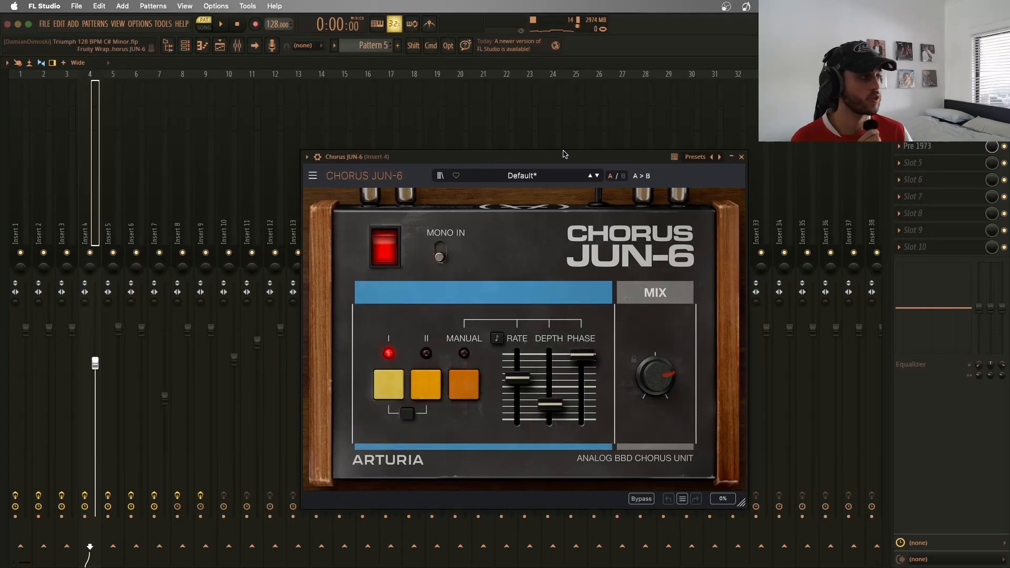
{"action": "left_click", "coordinate": [741, 157]}
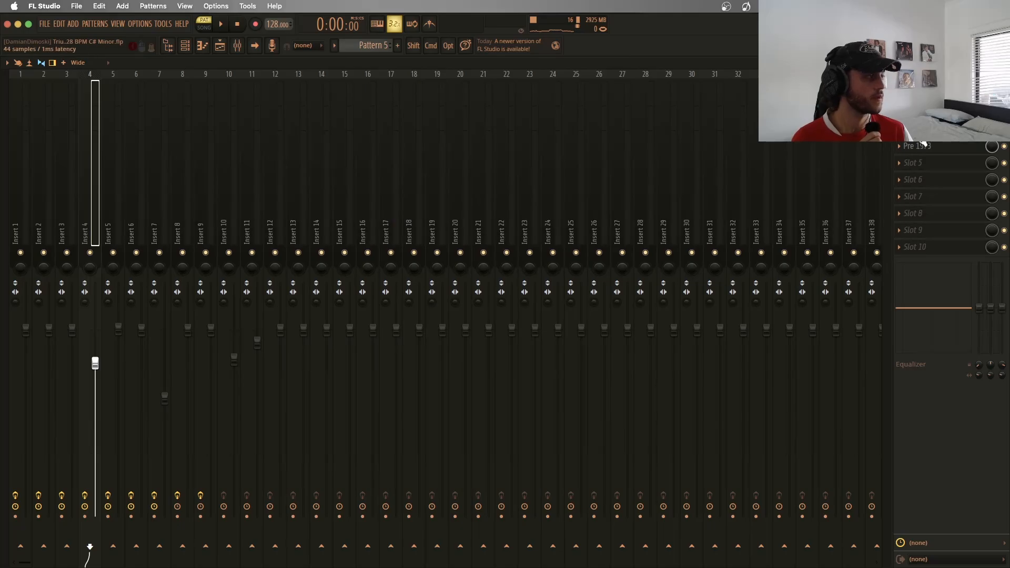
{"action": "left_click", "coordinate": [918, 130]}
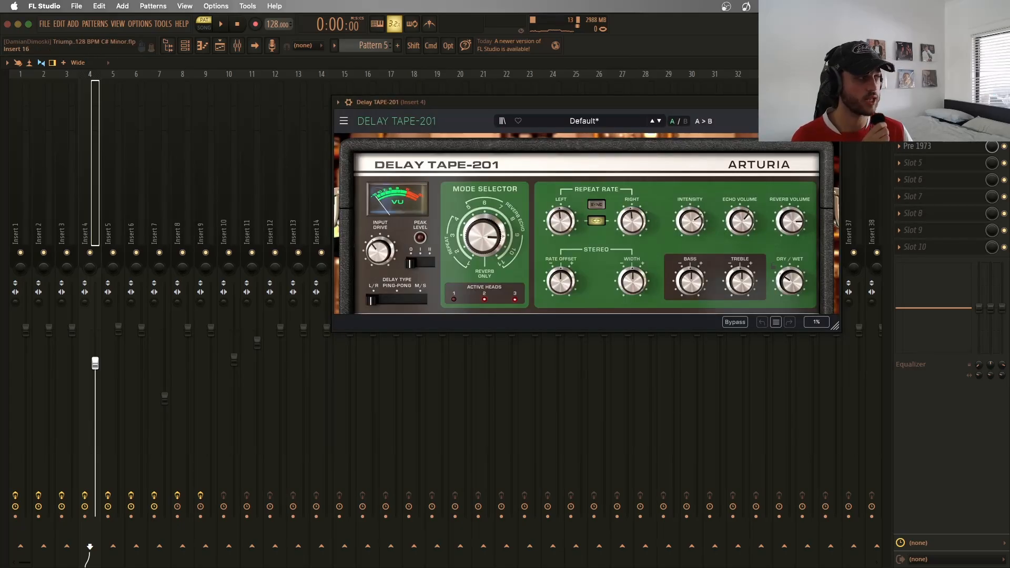
{"action": "left_click", "coordinate": [834, 102]}
Step: Inspect the Pre 1973 settings on Insert 4, and close the mixer to return to the playlist
{"action": "left_click", "coordinate": [914, 146]}
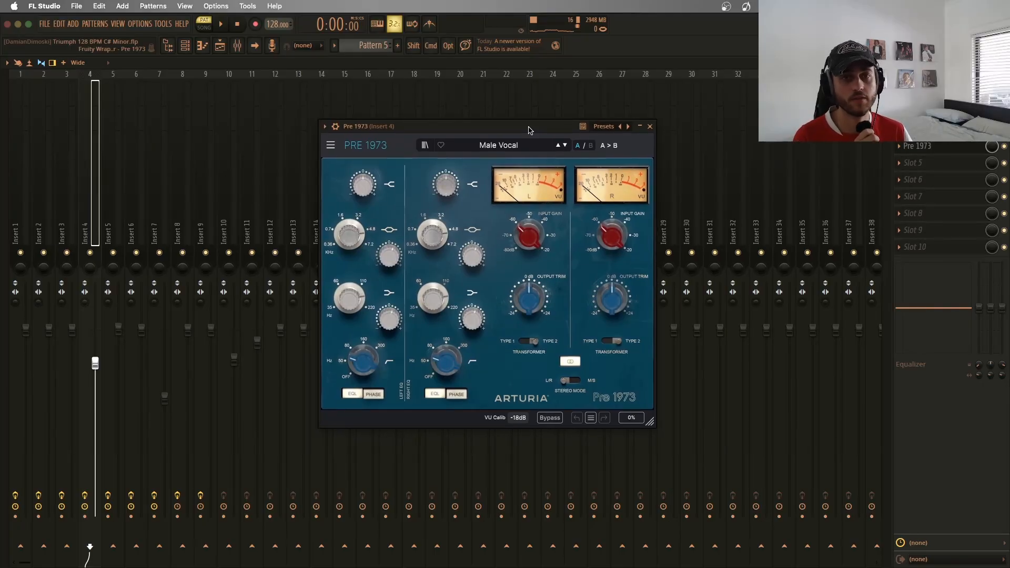
{"action": "left_click", "coordinate": [655, 125]}
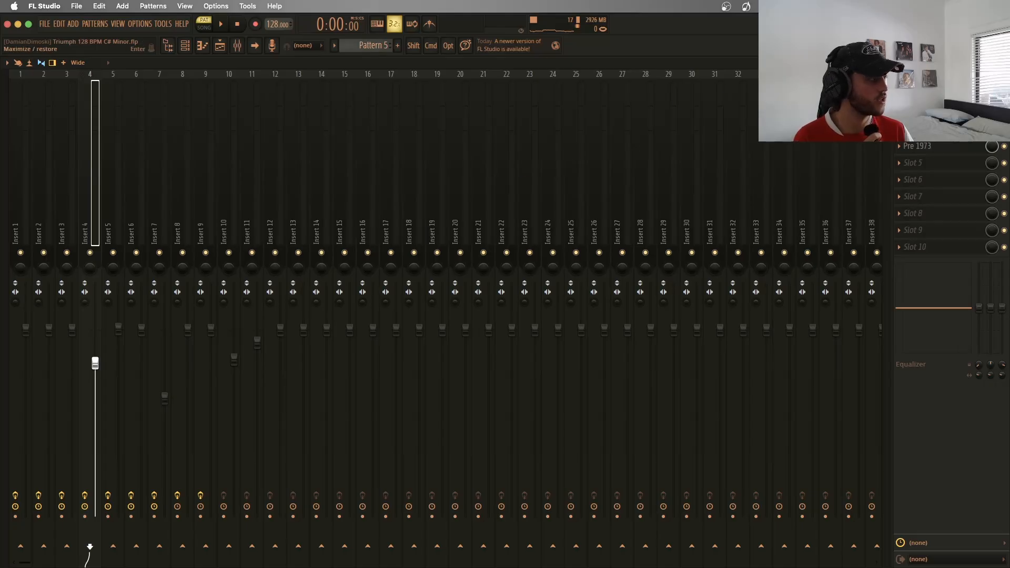
{"action": "left_click", "coordinate": [1003, 63]}
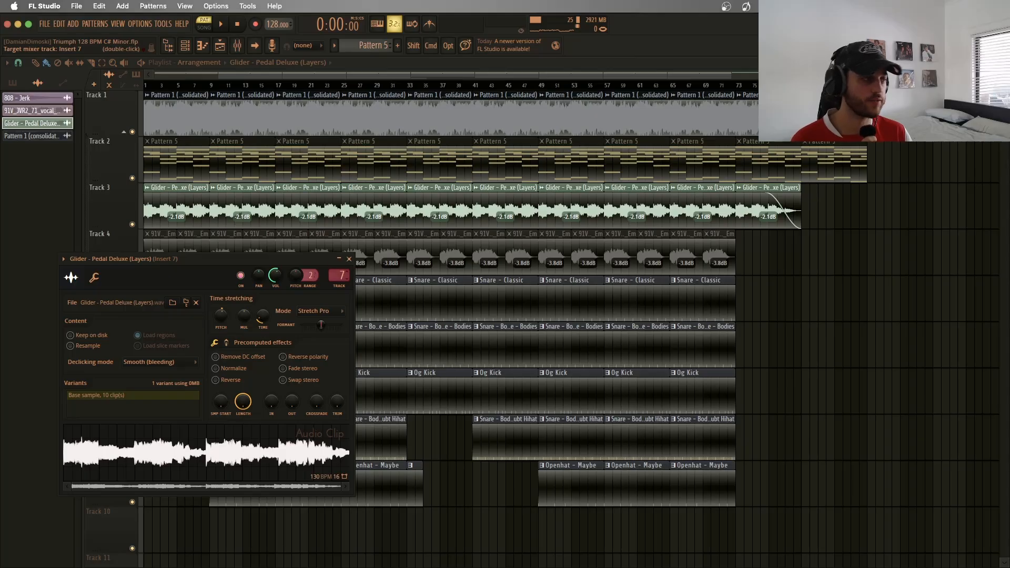
Step: Audition the Glider - Pedal Deluxe (Layers) sample, and bring up its mixer track, Insert 7
{"action": "left_click", "coordinate": [303, 438]}
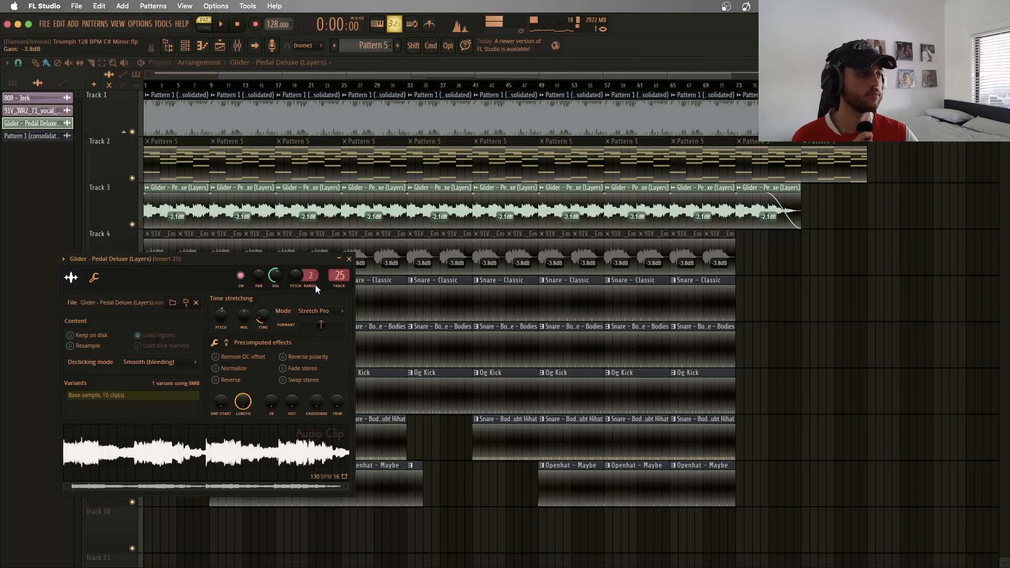
{"action": "left_click_drag", "start_coordinate": [339, 275], "coordinate": [340, 281]}
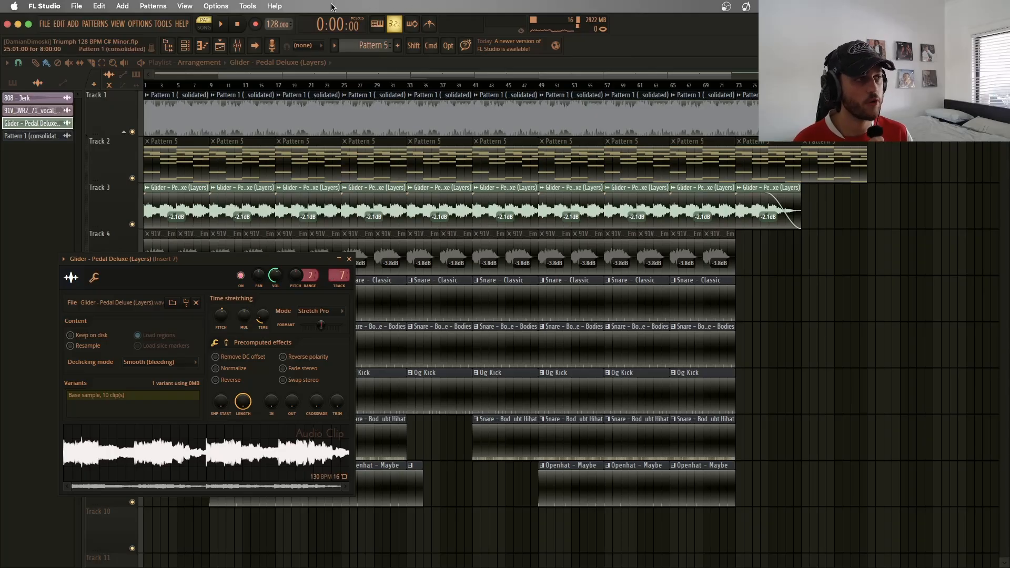
{"action": "left_click", "coordinate": [237, 45]}
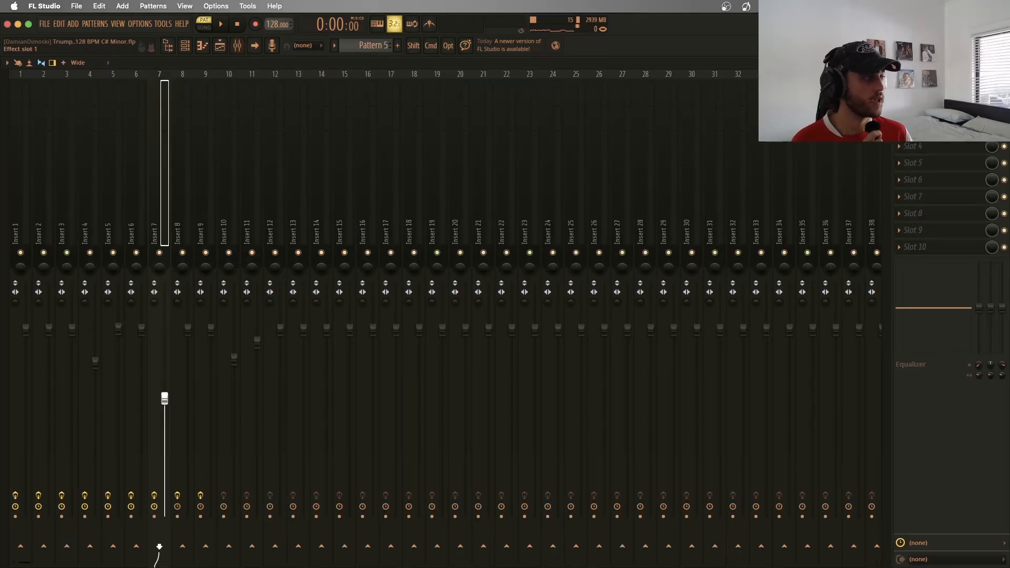
Step: Inspect the Fruity Parametric EQ 2 and Chorus JUN-6 settings on mixer Insert 7
{"action": "left_click", "coordinate": [928, 96]}
{"action": "left_click", "coordinate": [804, 77]}
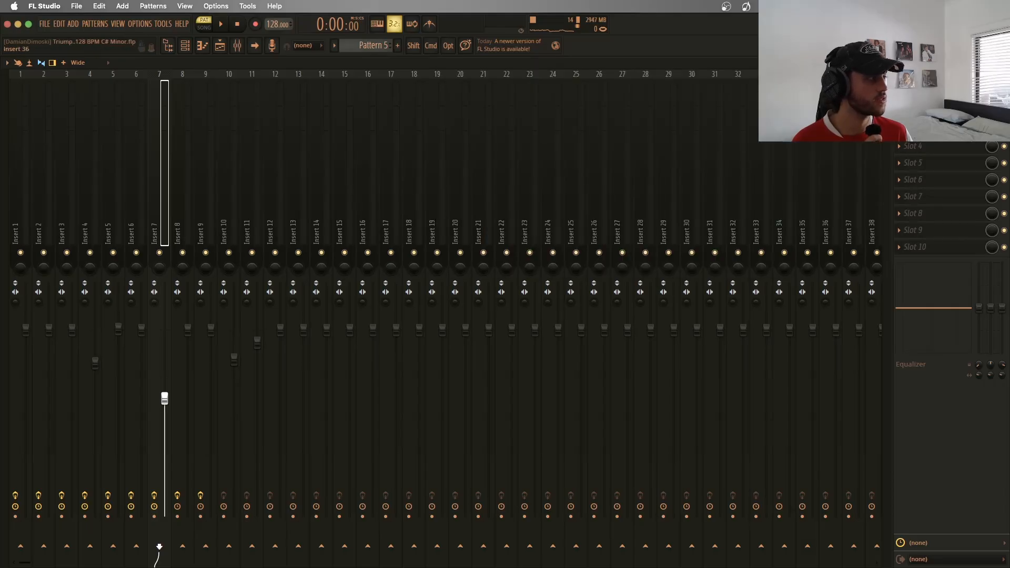
{"action": "left_click", "coordinate": [928, 113]}
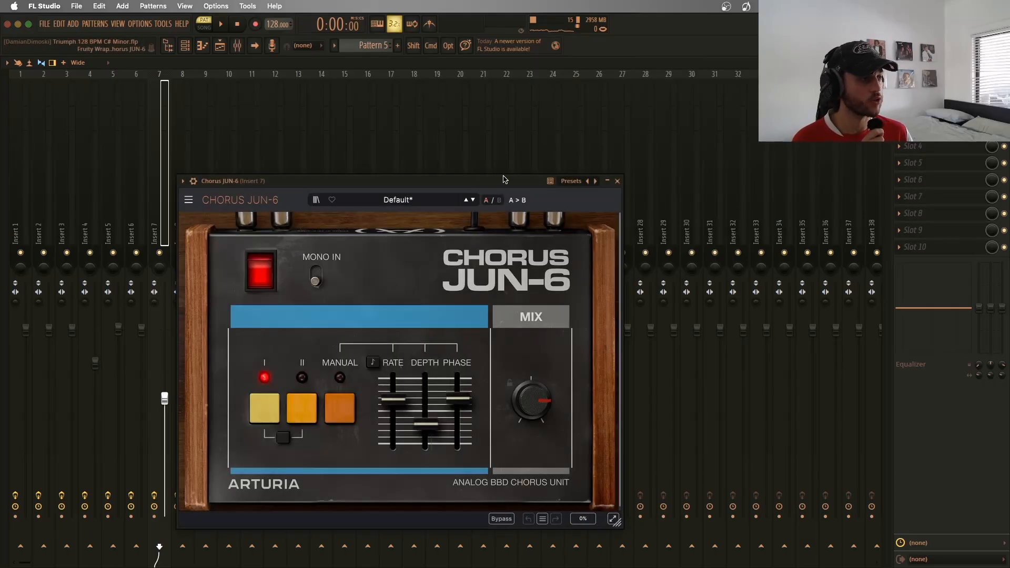
{"action": "left_click", "coordinate": [617, 181]}
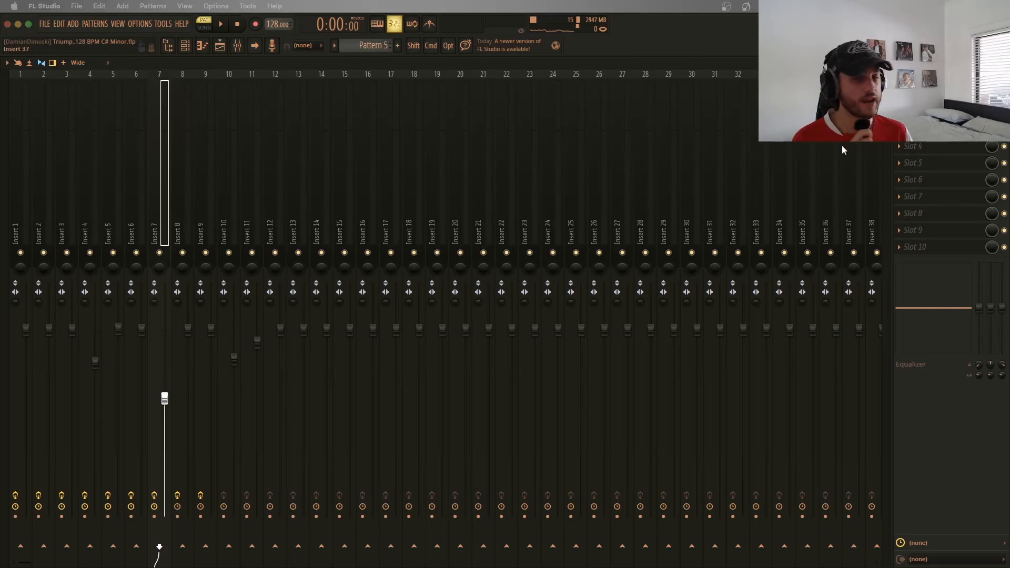
Step: Place the Cymatics Deja Vu window from Insert 7 over the playlist, and audition the Glider sample with it in view
{"action": "left_click_drag", "start_coordinate": [0, 50], "coordinate": [463, 116]}
{"action": "left_click", "coordinate": [983, 63]}
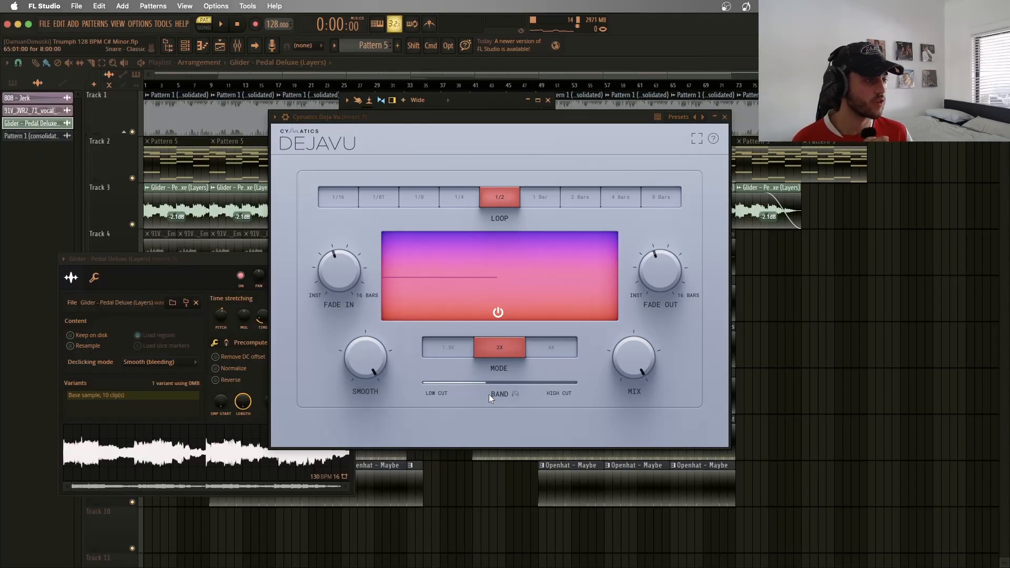
{"action": "left_click", "coordinate": [188, 458]}
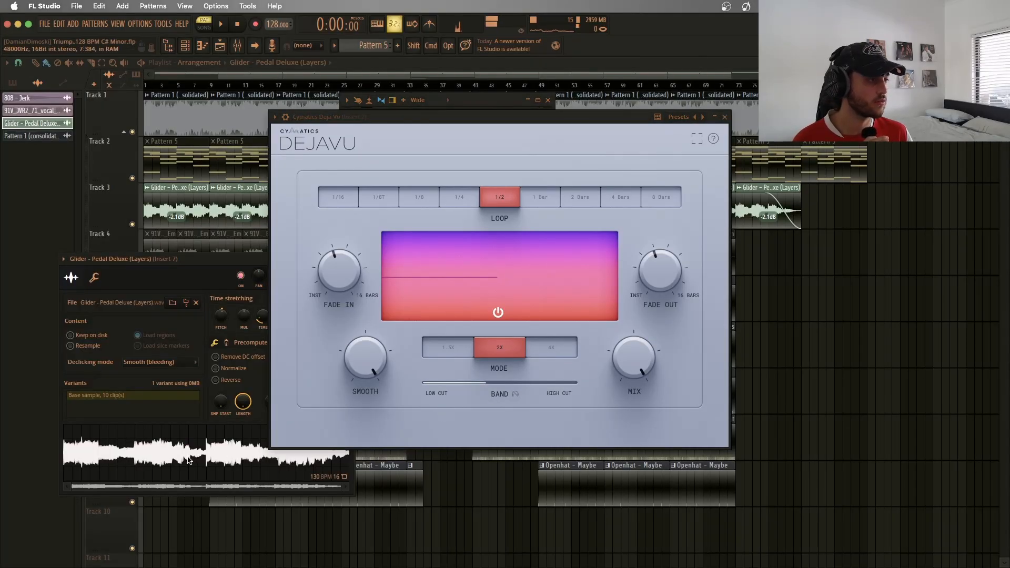
Step: Maximize the mixer to recheck the Deja Vu effect on Insert 7, and close both windows to return to the playlist
{"action": "left_click", "coordinate": [233, 48]}
{"action": "left_click", "coordinate": [234, 49]}
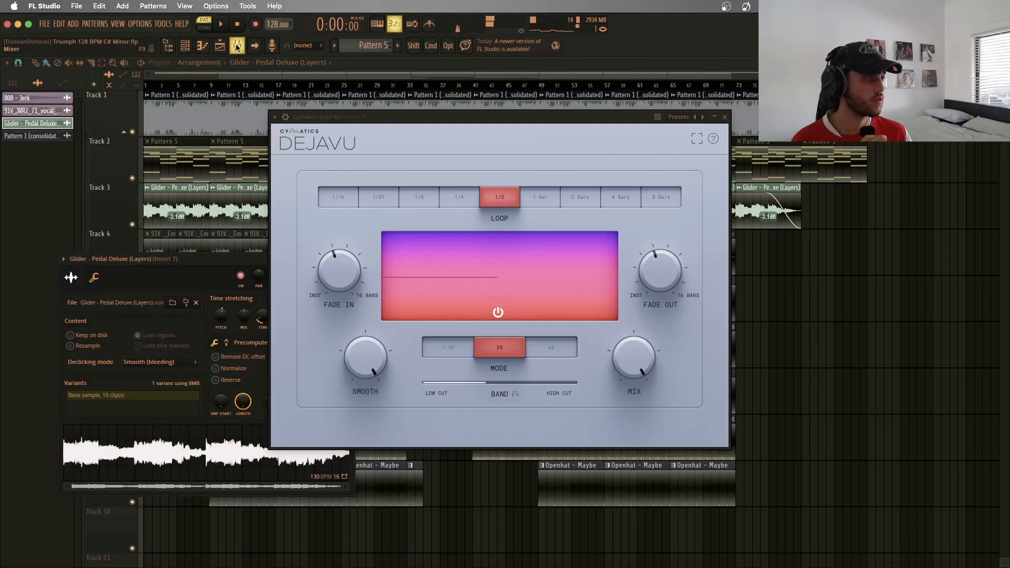
{"action": "left_click", "coordinate": [234, 52]}
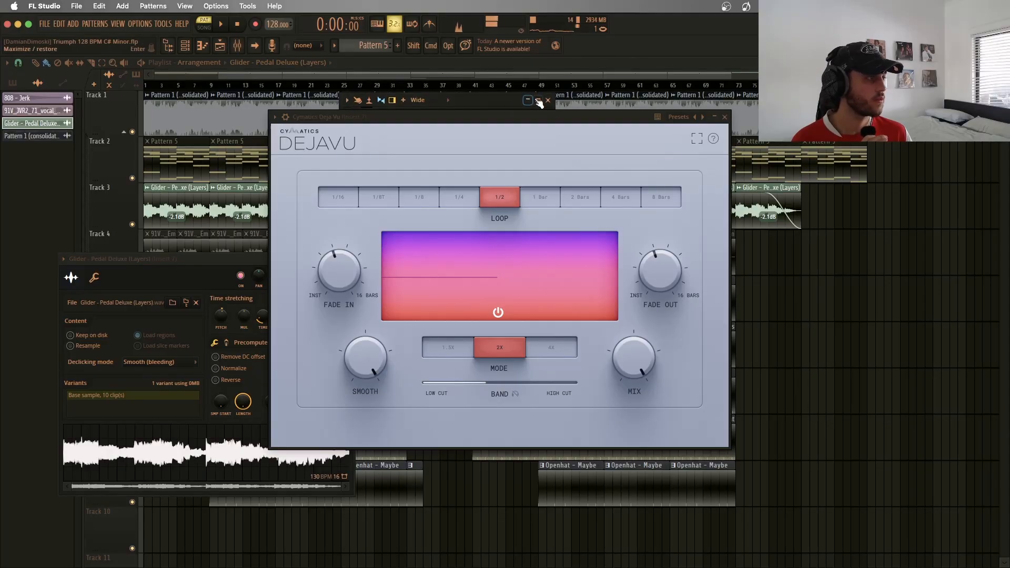
{"action": "left_click", "coordinate": [539, 99]}
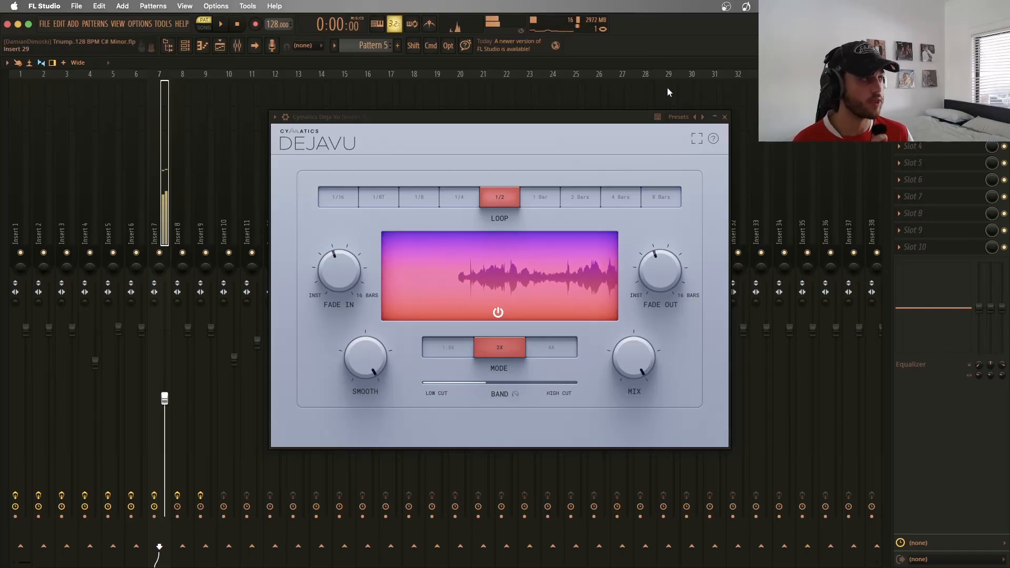
{"action": "left_click", "coordinate": [724, 117]}
{"action": "left_click", "coordinate": [1003, 63]}
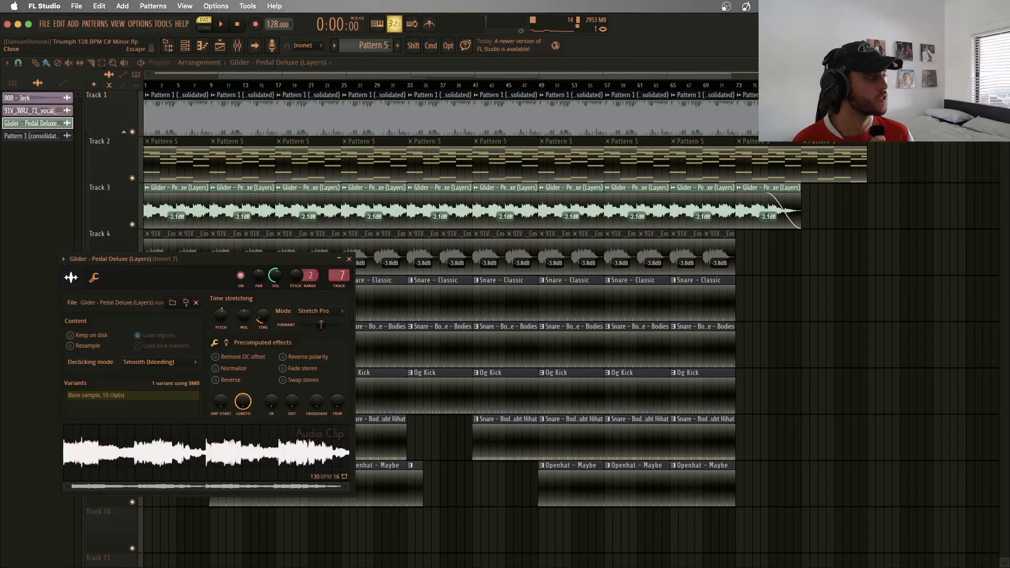
Step: Open the settings of the Pattern 1 (consolidated) clip on Track 1, and check the effect slots of mixer Insert 8
{"action": "left_click", "coordinate": [138, 335]}
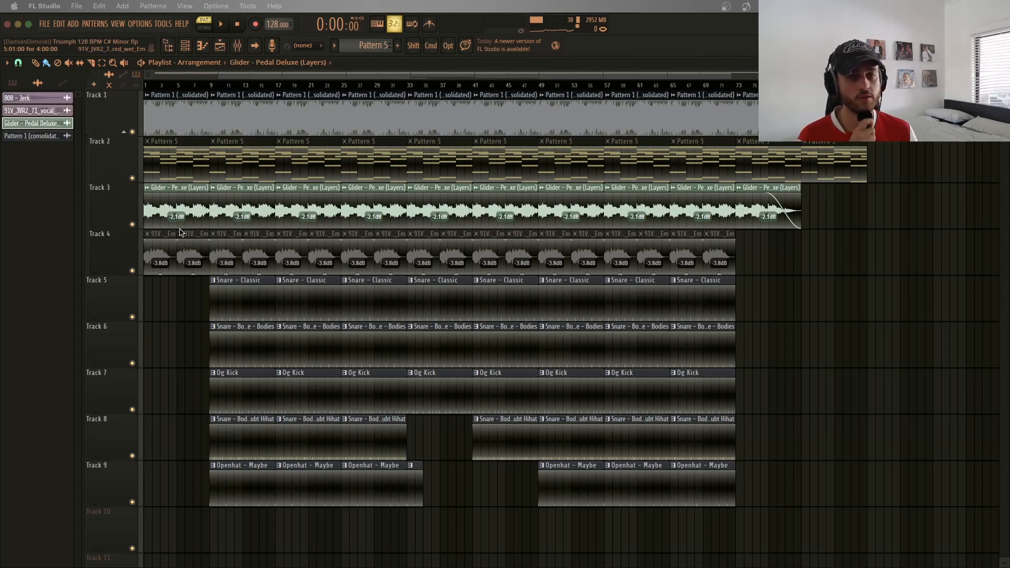
{"action": "left_click", "coordinate": [165, 103]}
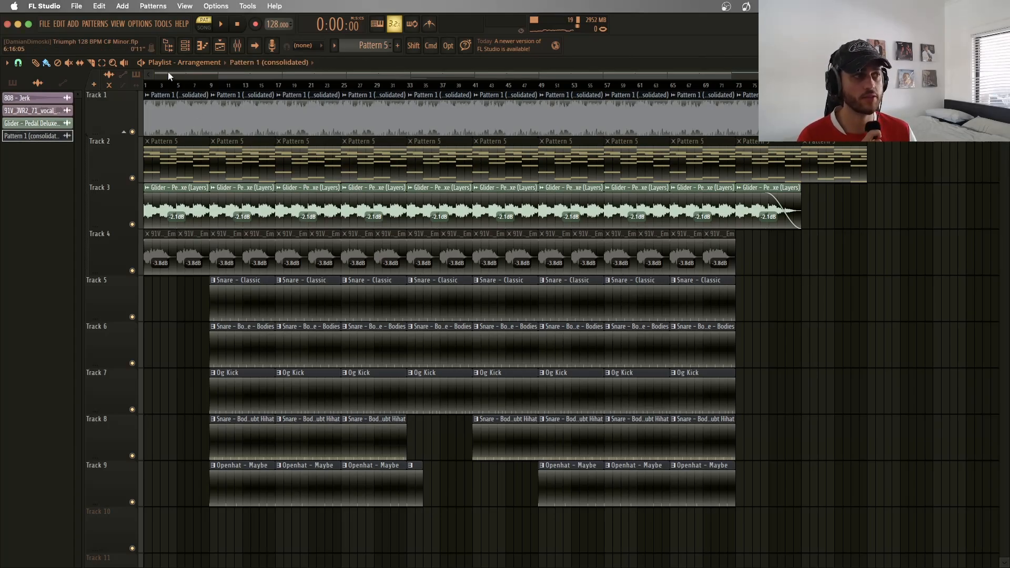
{"action": "double_click", "coordinate": [165, 103]}
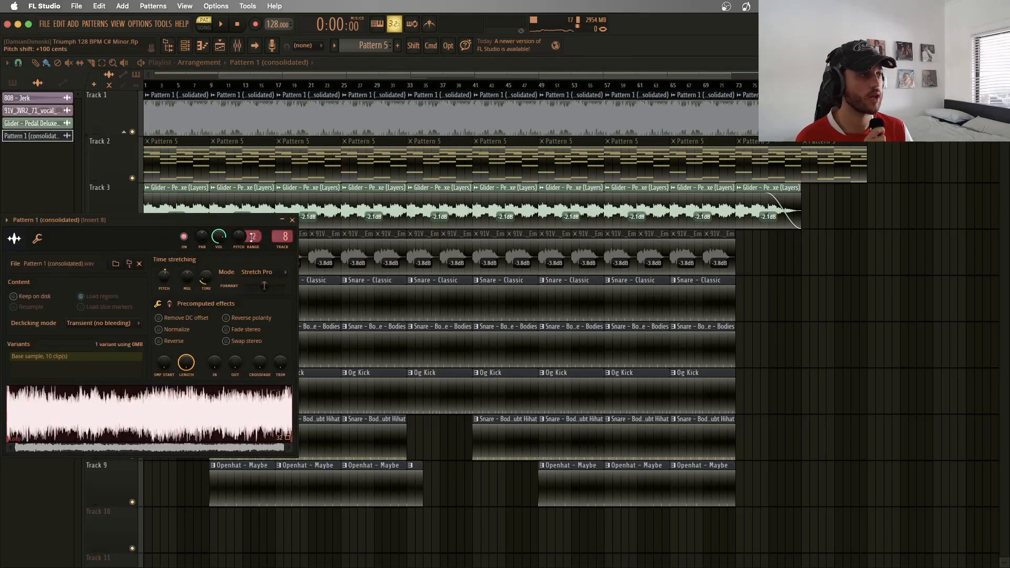
{"action": "left_click", "coordinate": [237, 46]}
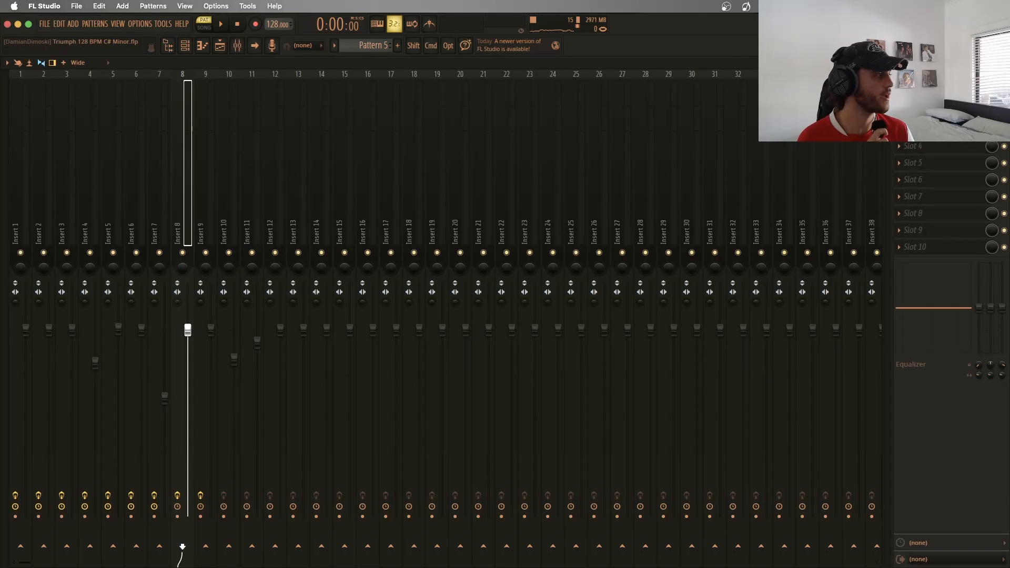
{"action": "left_click", "coordinate": [1003, 62]}
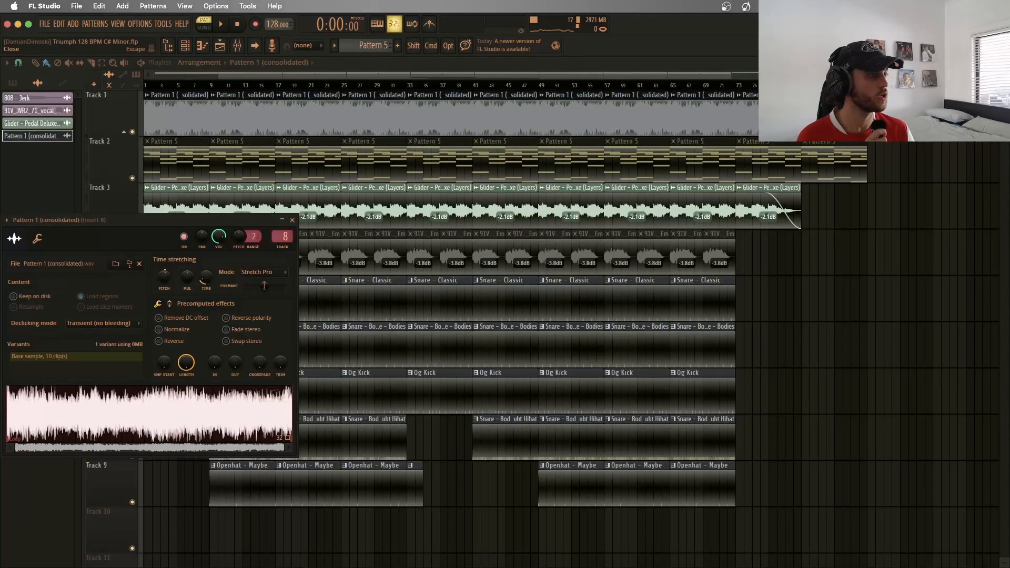
Step: Reset the Pattern 1 (consolidated) clip's pitch shift to 0 cents, audition the sample, and raise its pitch shift again
{"action": "right_click", "coordinate": [159, 278]}
{"action": "left_click", "coordinate": [173, 283]}
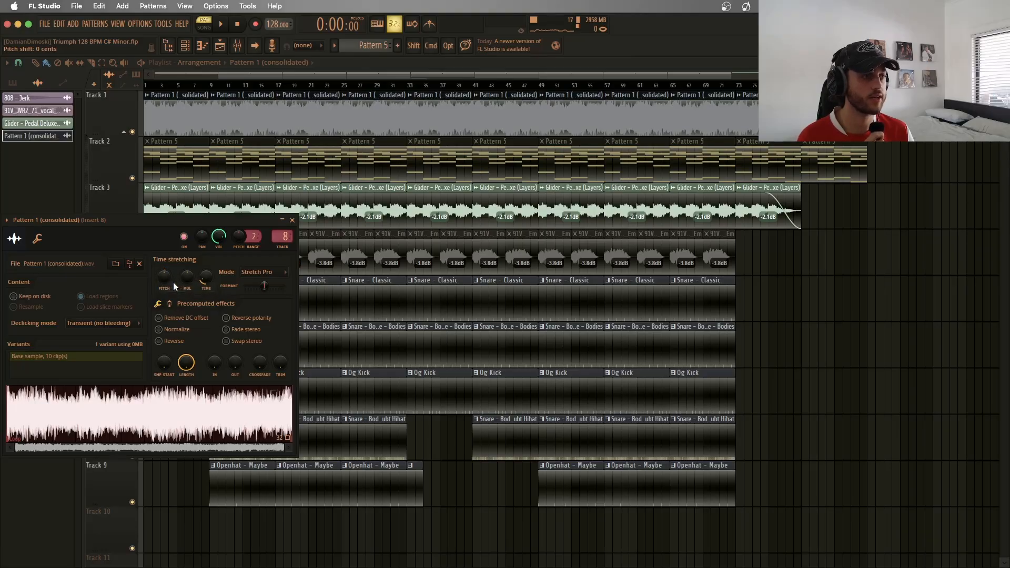
{"action": "left_click", "coordinate": [237, 45]}
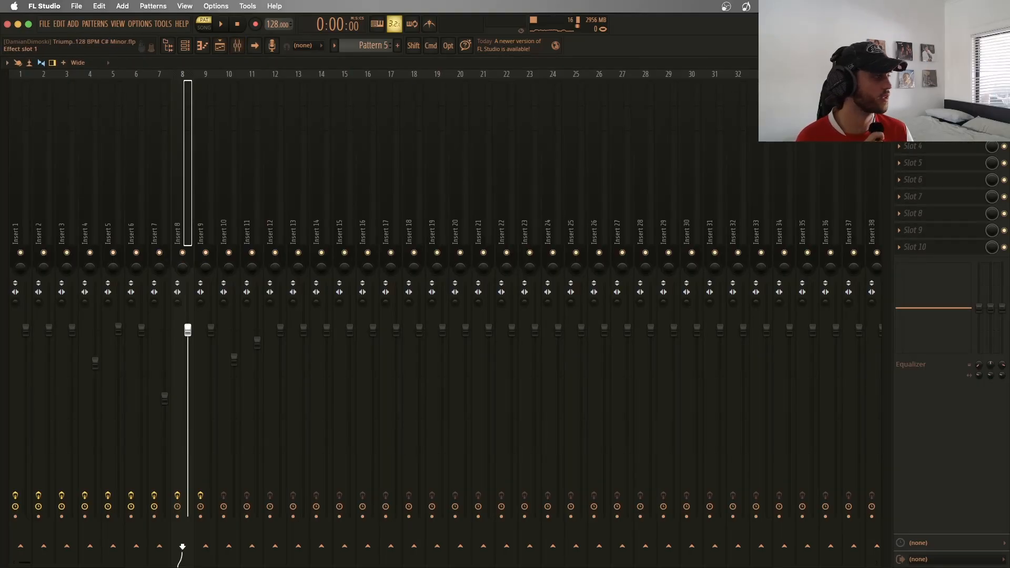
{"action": "key", "text": "F9"}
{"action": "left_click", "coordinate": [176, 394]}
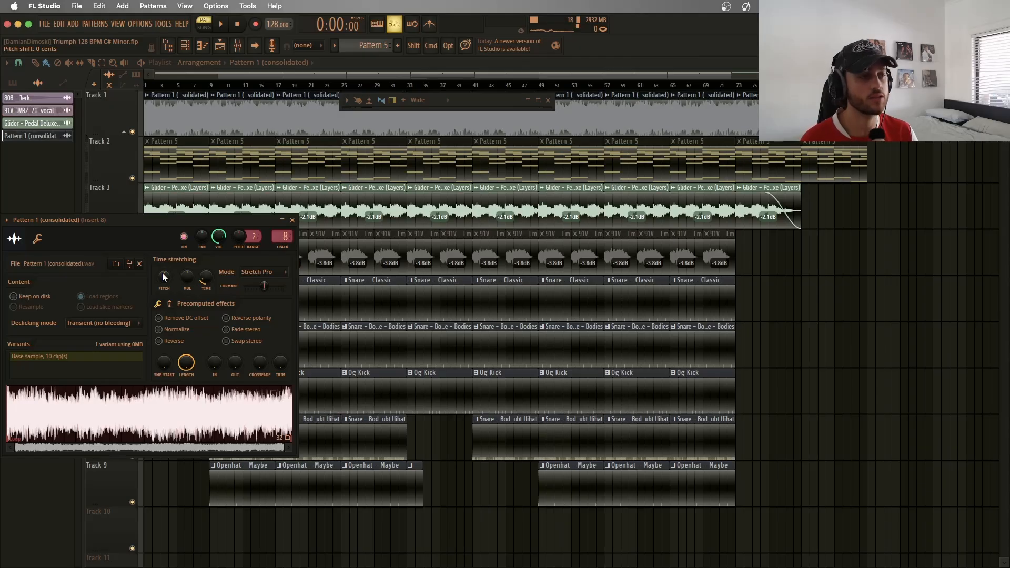
{"action": "left_click_drag", "start_coordinate": [162, 273], "coordinate": [162, 268]}
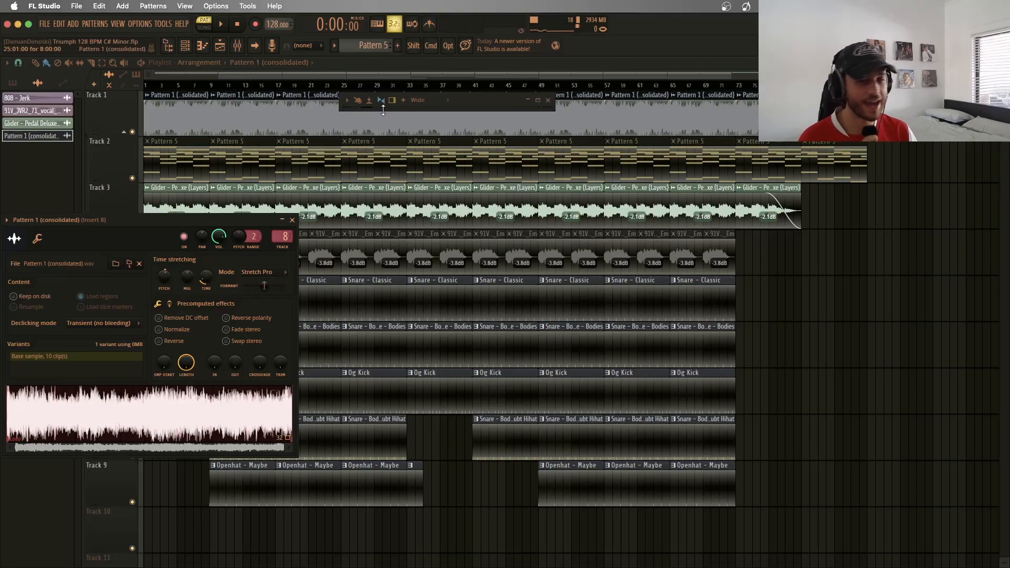
Step: Check Insert 8 in the maximized mixer, audition the Pattern 1 (consolidated) sample, and close the clip's settings
{"action": "left_click", "coordinate": [538, 100]}
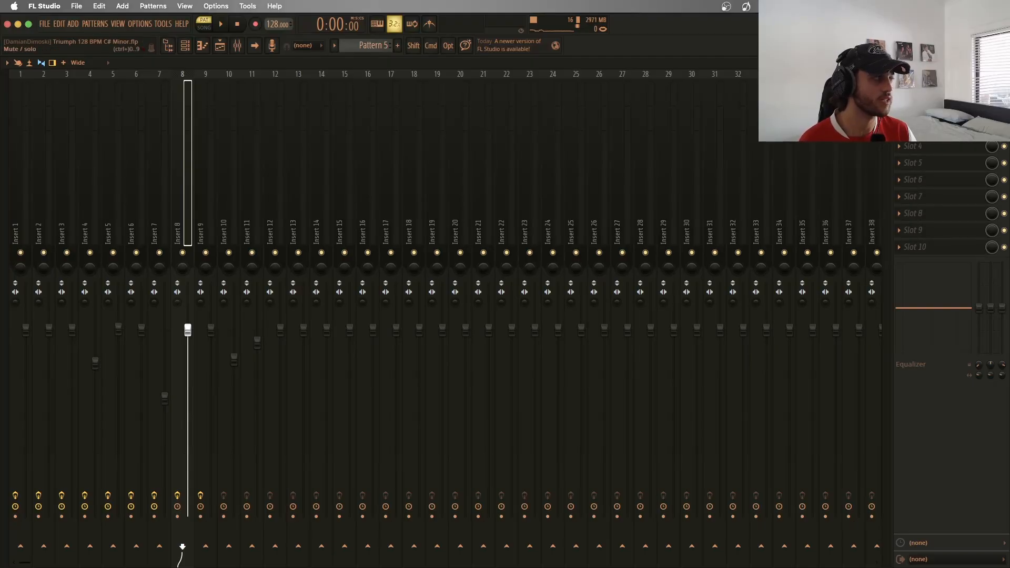
{"action": "left_click", "coordinate": [992, 63]}
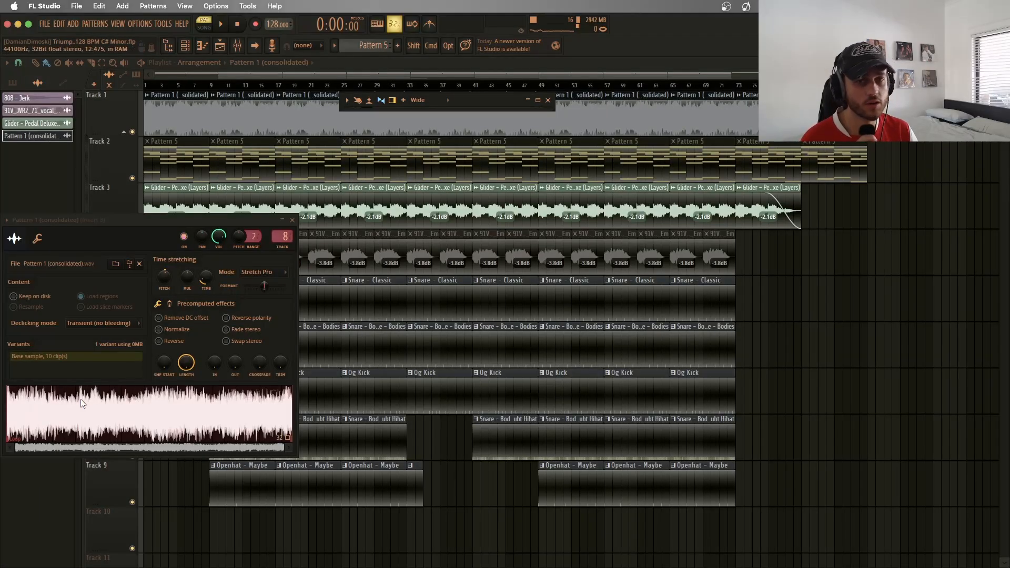
{"action": "left_click", "coordinate": [109, 412]}
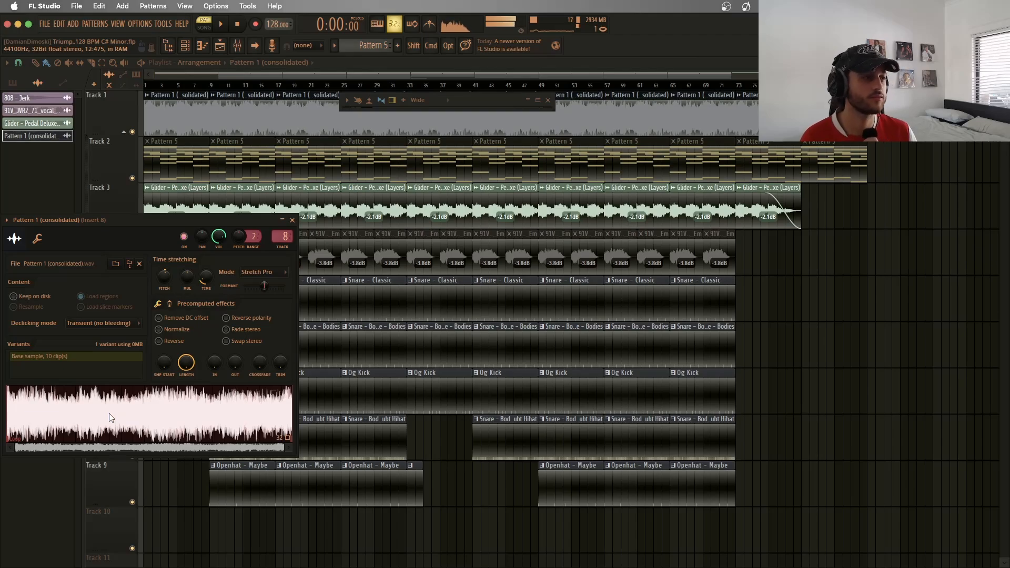
{"action": "left_click", "coordinate": [291, 220]}
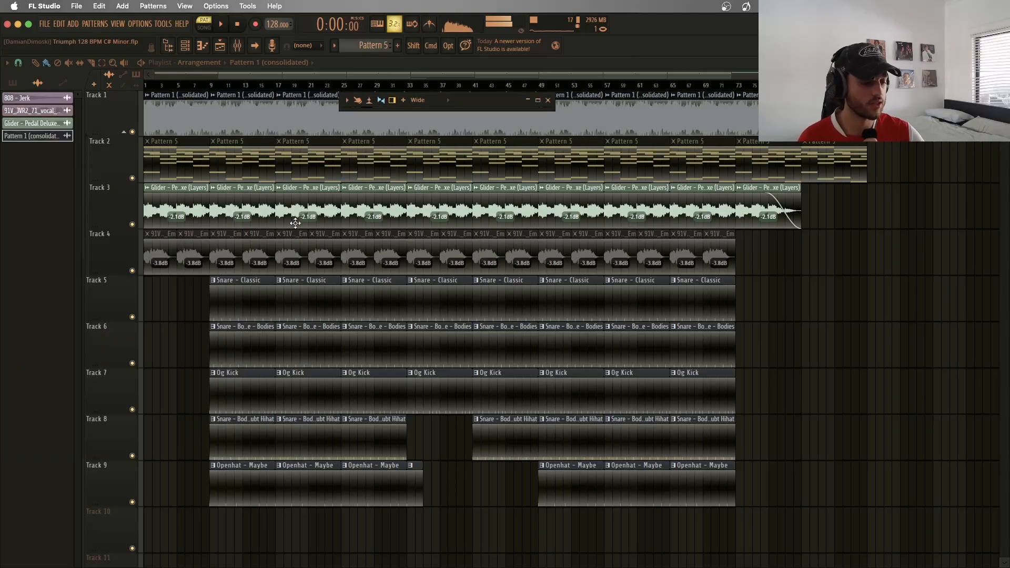
Step: Open the Glider - Pedal Deluxe clip's settings on Track 3 to check its pitch and mixer routing, and close them
{"action": "left_click", "coordinate": [178, 205]}
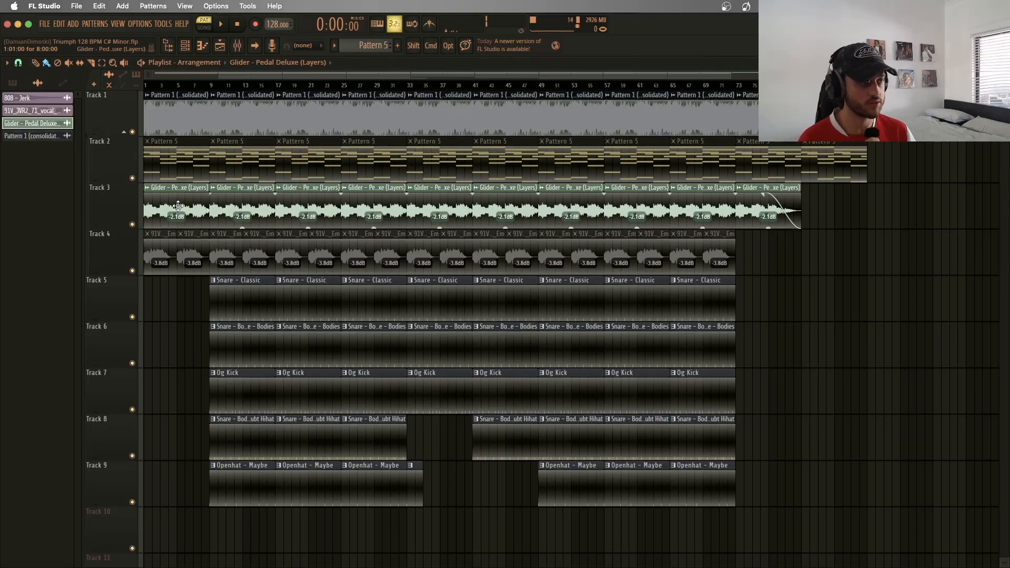
{"action": "double_click", "coordinate": [178, 206]}
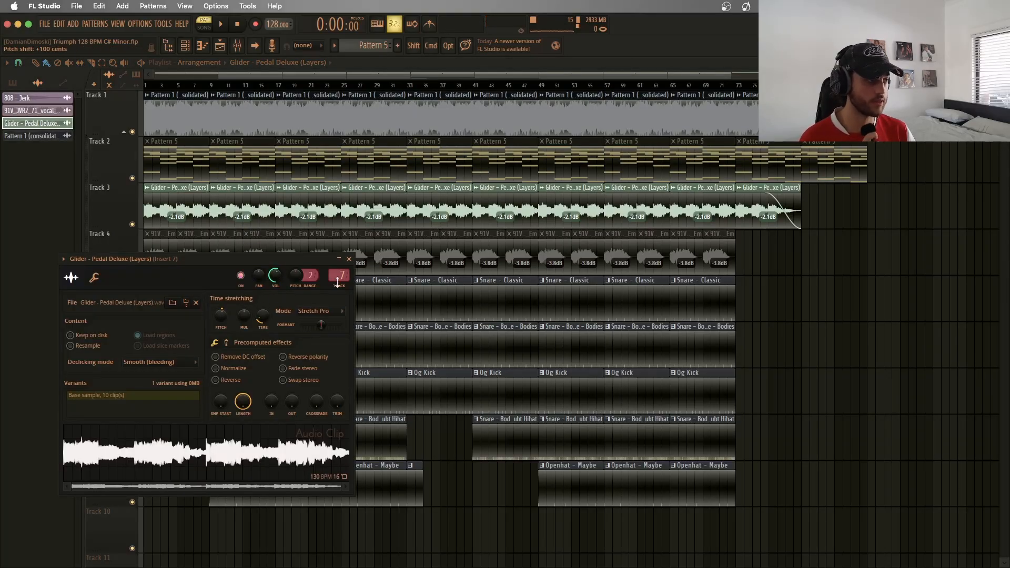
{"action": "left_click", "coordinate": [349, 259]}
Step: Switch playback to song mode and play the opening bars of the arrangement to hear the melodic layers together
{"action": "key", "text": "l"}
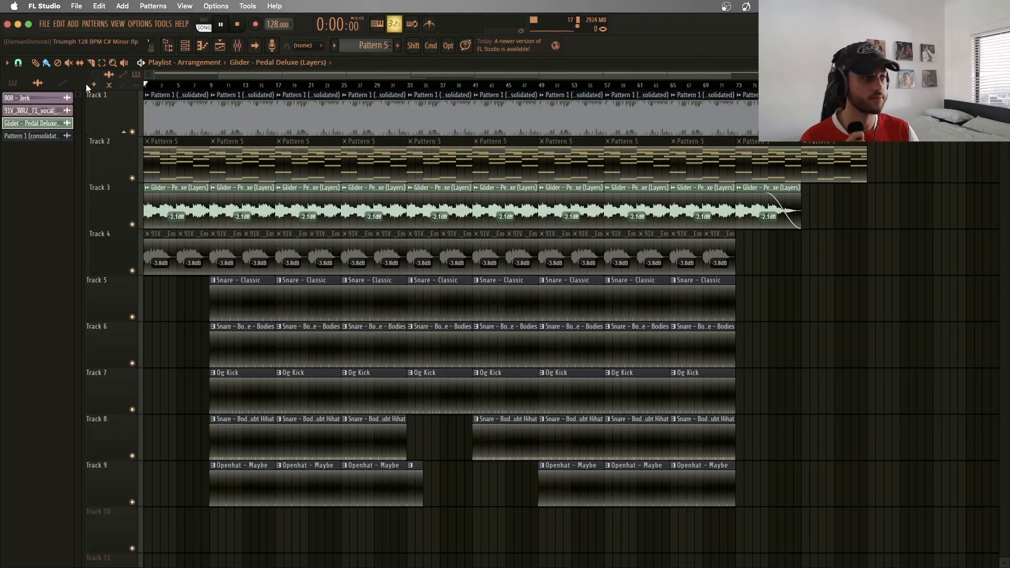
{"action": "key", "text": "space"}
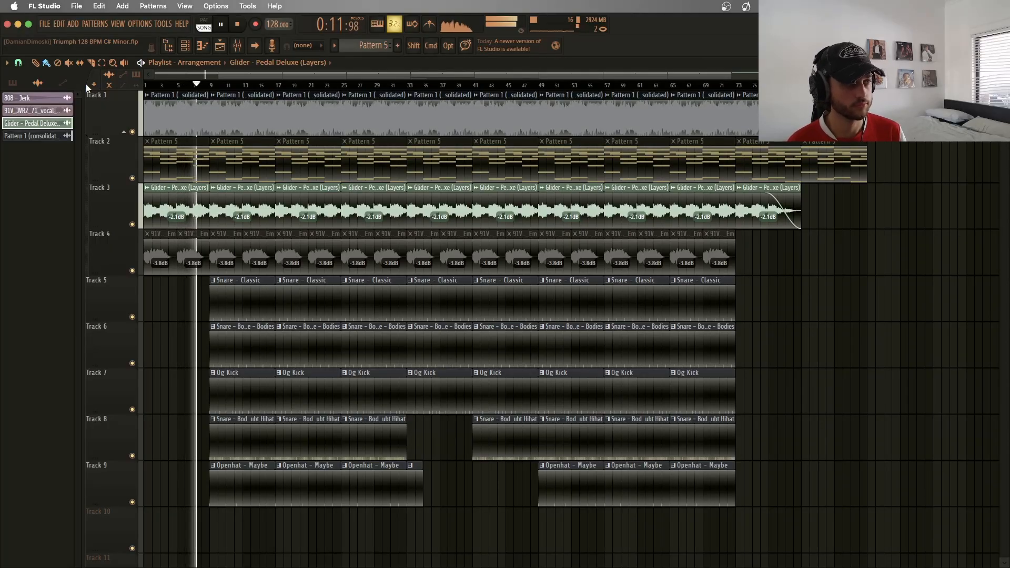
{"action": "key", "text": "space"}
Step: Open the channel rack and look through the list of instruments available for a new channel, without adding one
{"action": "key", "text": "F6"}
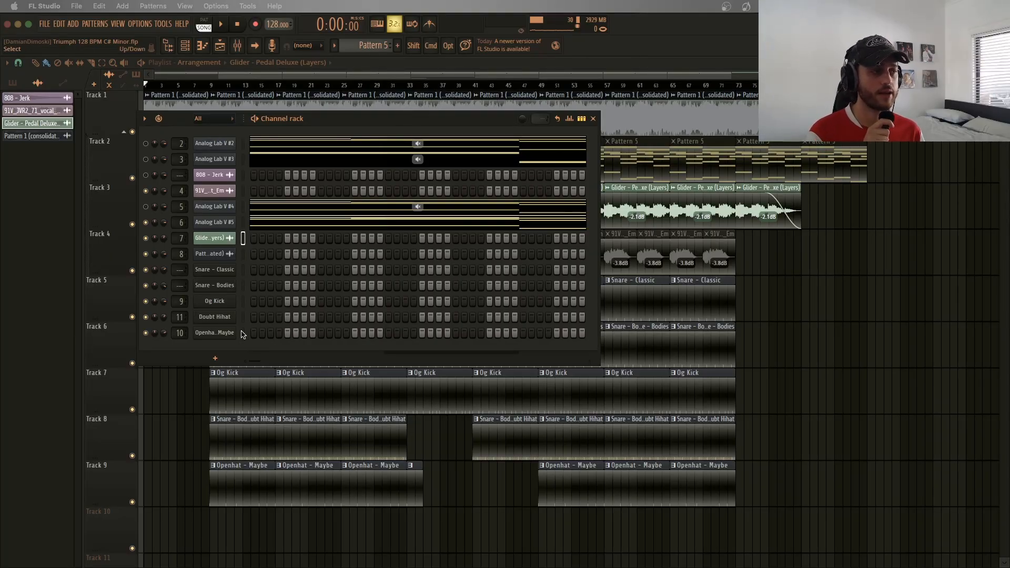
{"action": "left_click", "coordinate": [227, 359]}
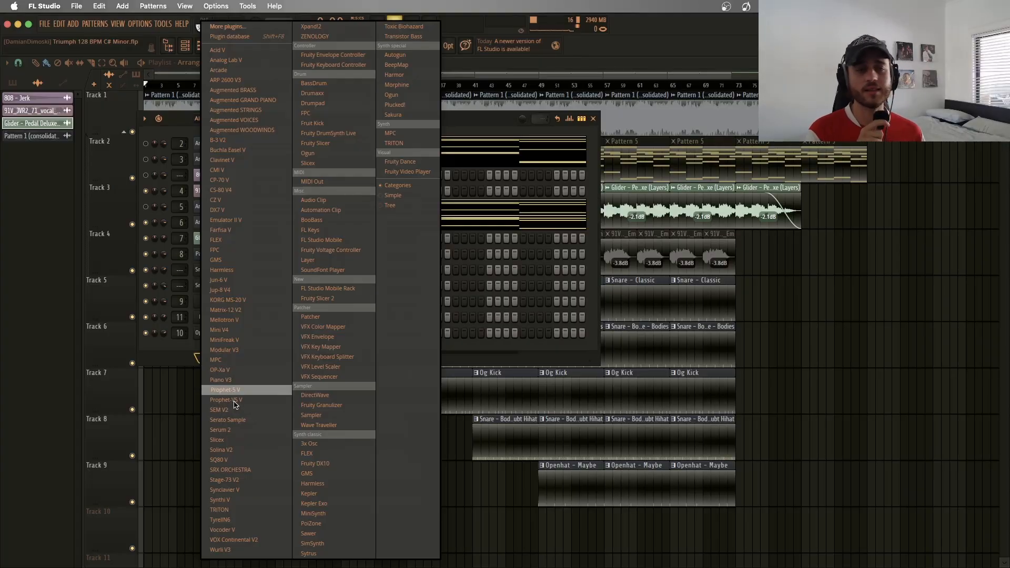
{"action": "left_click", "coordinate": [492, 350]}
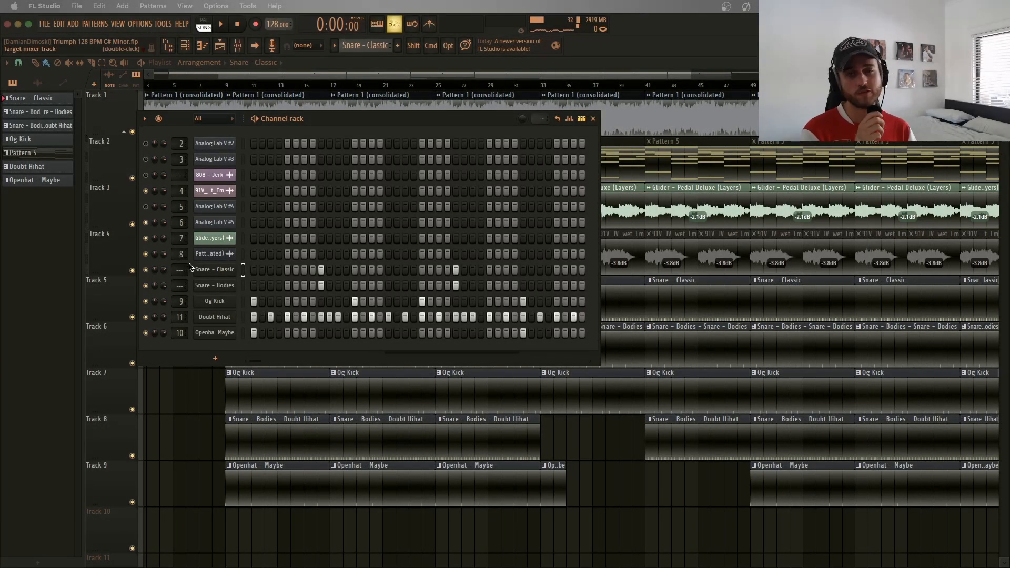
Step: Open the Og Kick channel in the piano roll to examine its note placement in the Snare - Classic pattern
{"action": "right_click", "coordinate": [233, 272]}
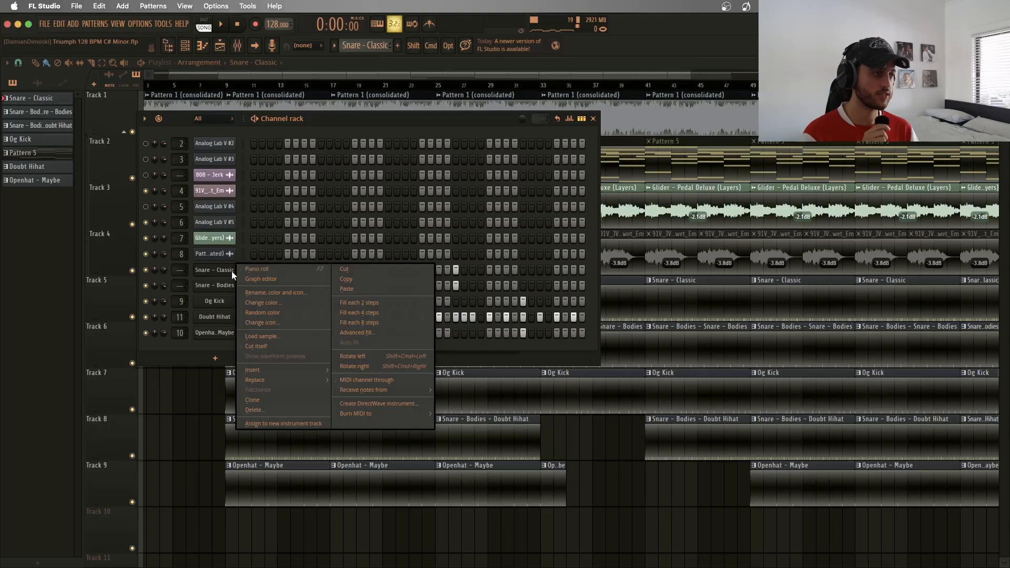
{"action": "left_click", "coordinate": [182, 359]}
{"action": "right_click", "coordinate": [227, 301]}
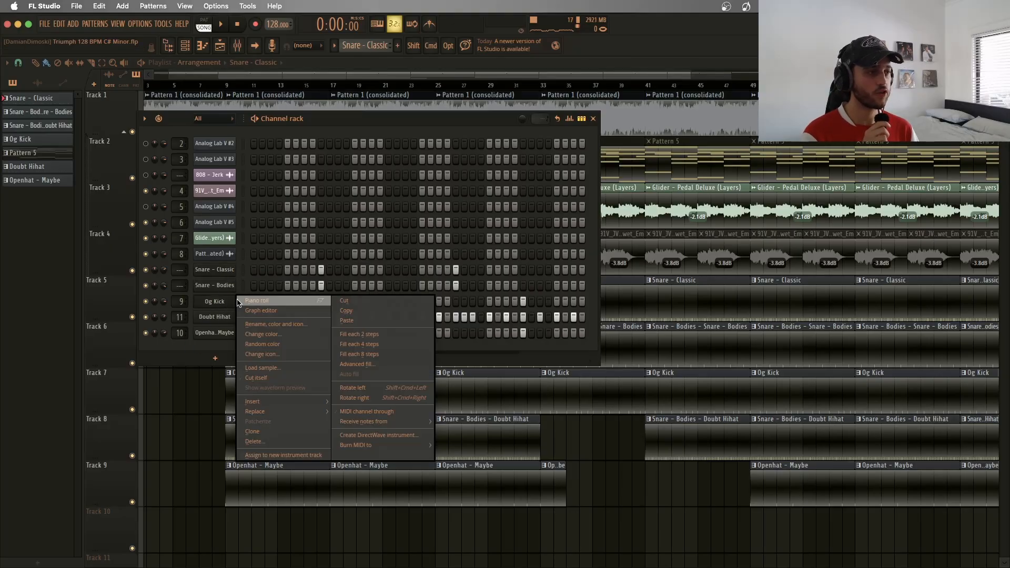
{"action": "left_click", "coordinate": [250, 301]}
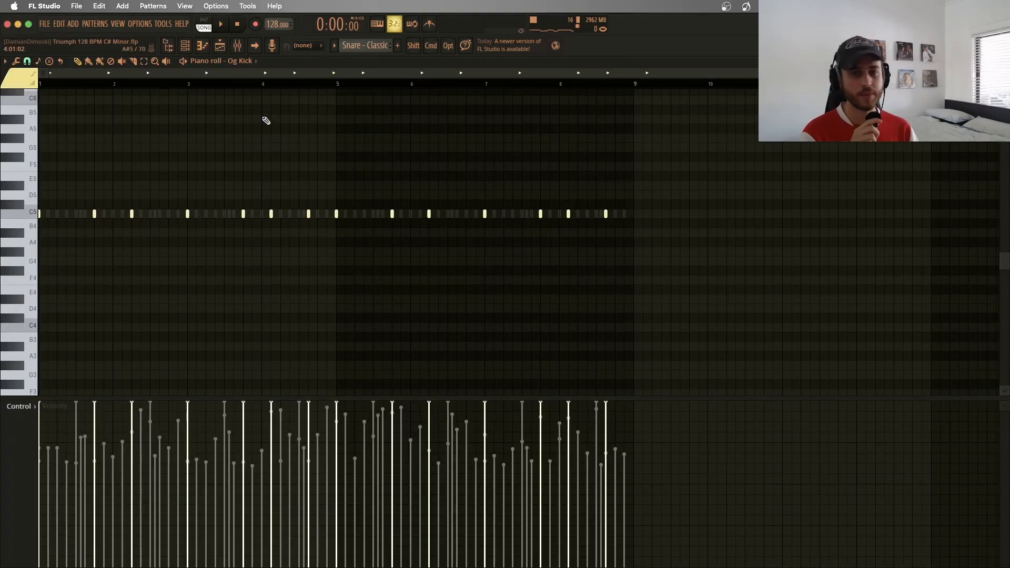
Step: Return to the channel rack and open the Doubt Hihat channel in the piano roll to examine its notes and velocities
{"action": "left_click", "coordinate": [182, 48]}
{"action": "right_click", "coordinate": [217, 317]}
{"action": "left_click", "coordinate": [241, 317]}
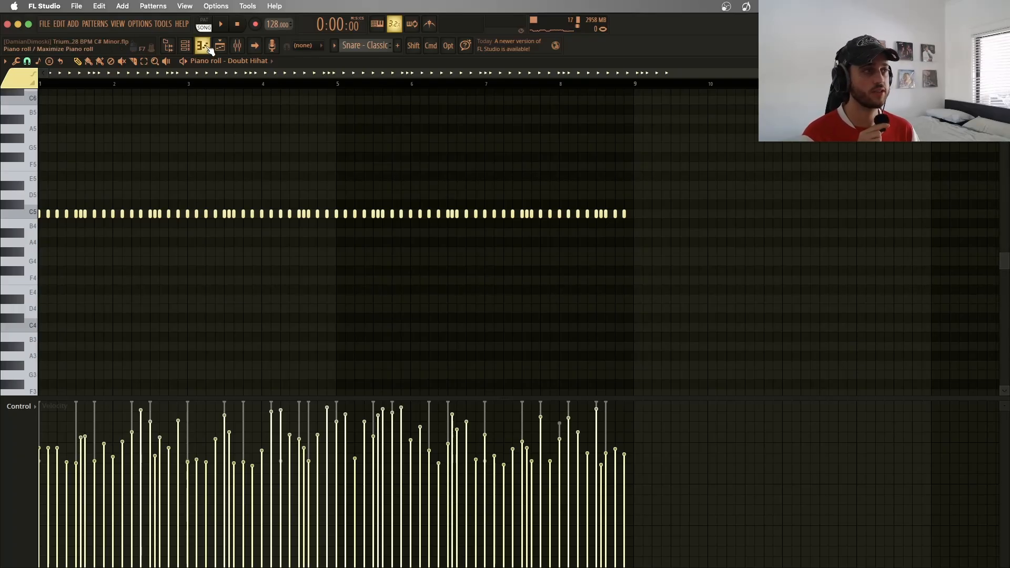
Step: Maximize the mixer to check the hi-hat's insert, and close it to return to the channel rack
{"action": "left_click", "coordinate": [238, 46]}
{"action": "left_click", "coordinate": [241, 47]}
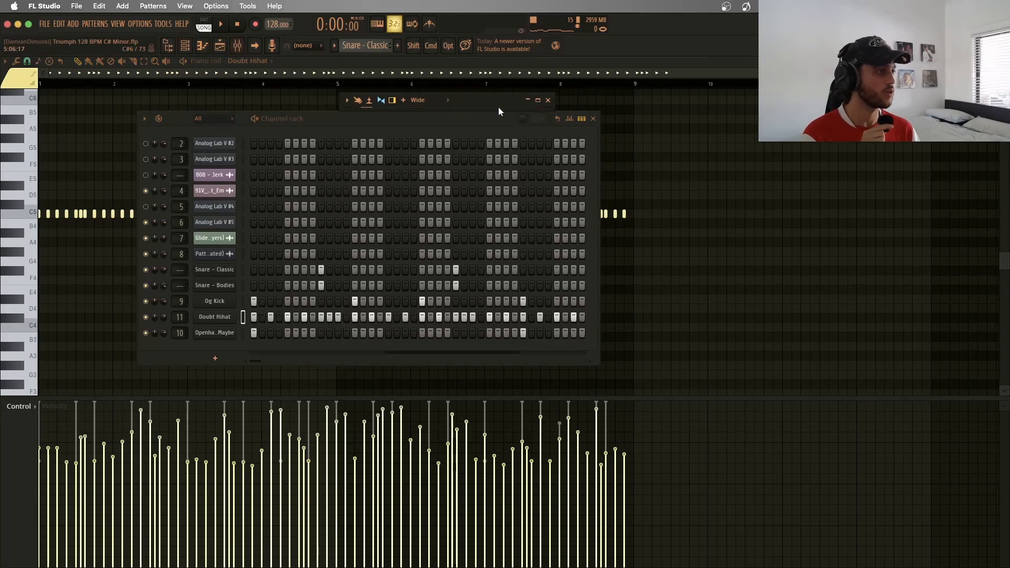
{"action": "left_click", "coordinate": [537, 100]}
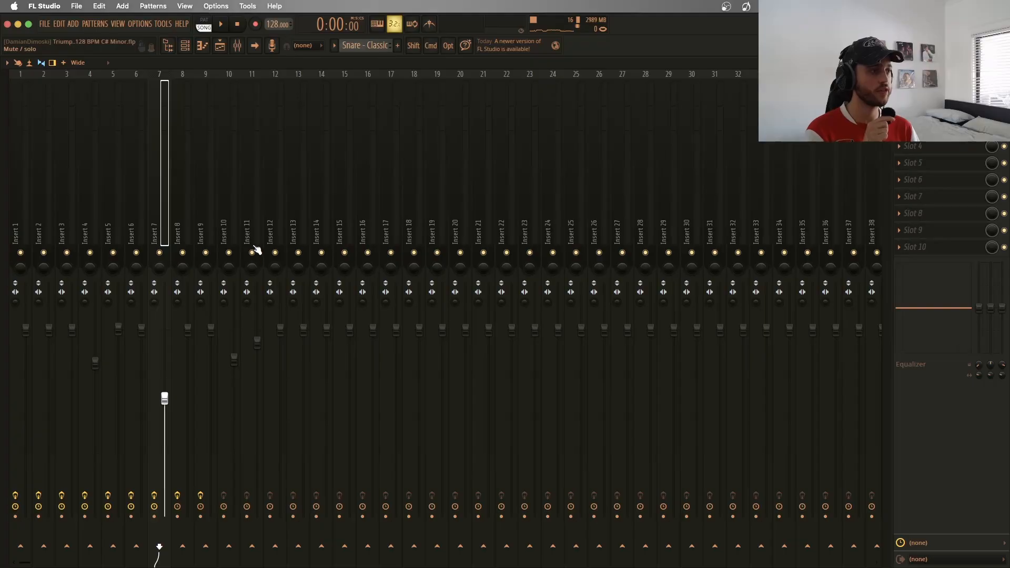
{"action": "key", "text": "F9"}
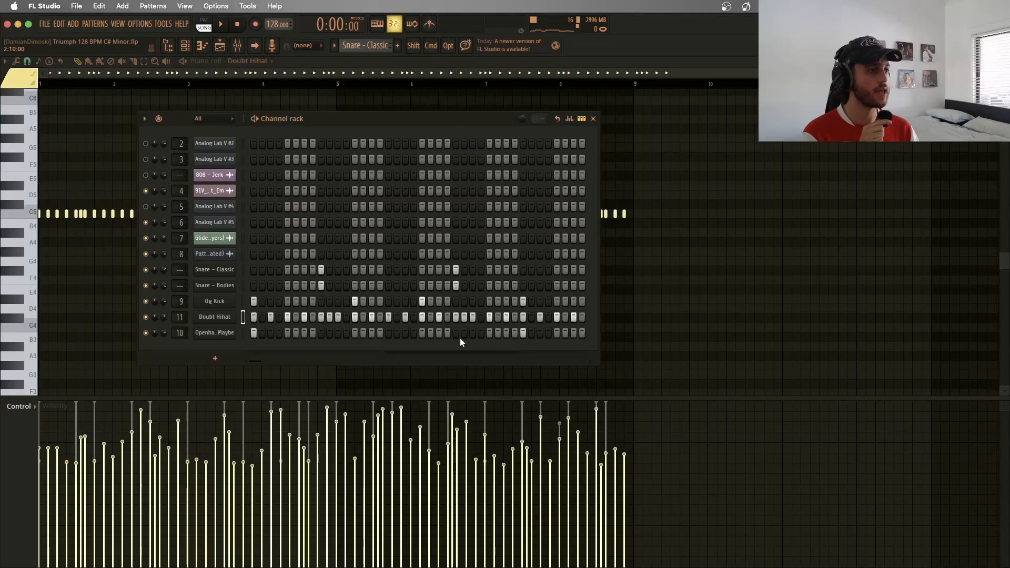
Step: Open the Openhat - Maybe channel in the piano roll to examine its notes, and return to the playlist
{"action": "right_click", "coordinate": [244, 329]}
{"action": "left_click", "coordinate": [247, 331]}
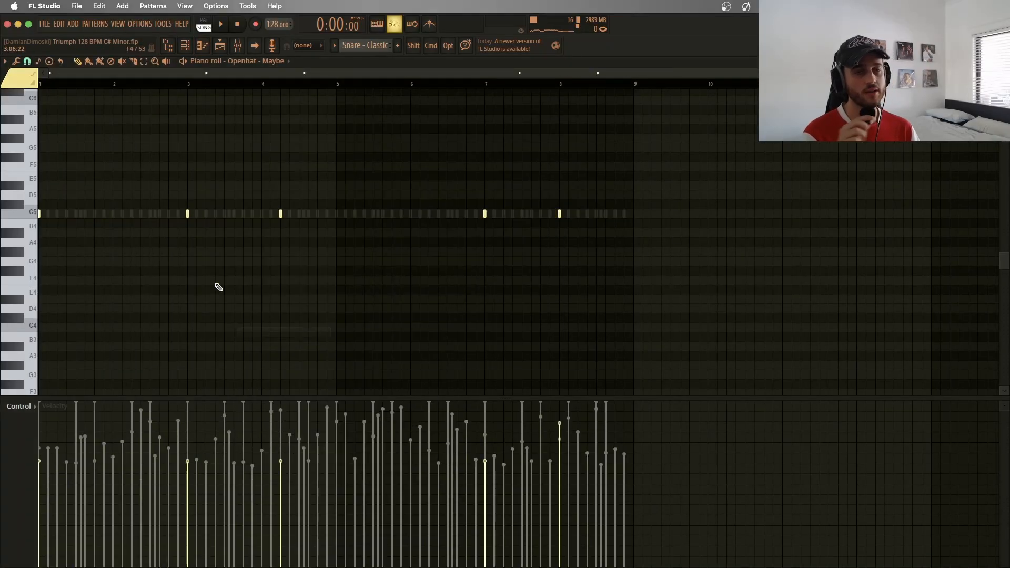
{"action": "left_click", "coordinate": [185, 46]}
{"action": "left_click", "coordinate": [1001, 62]}
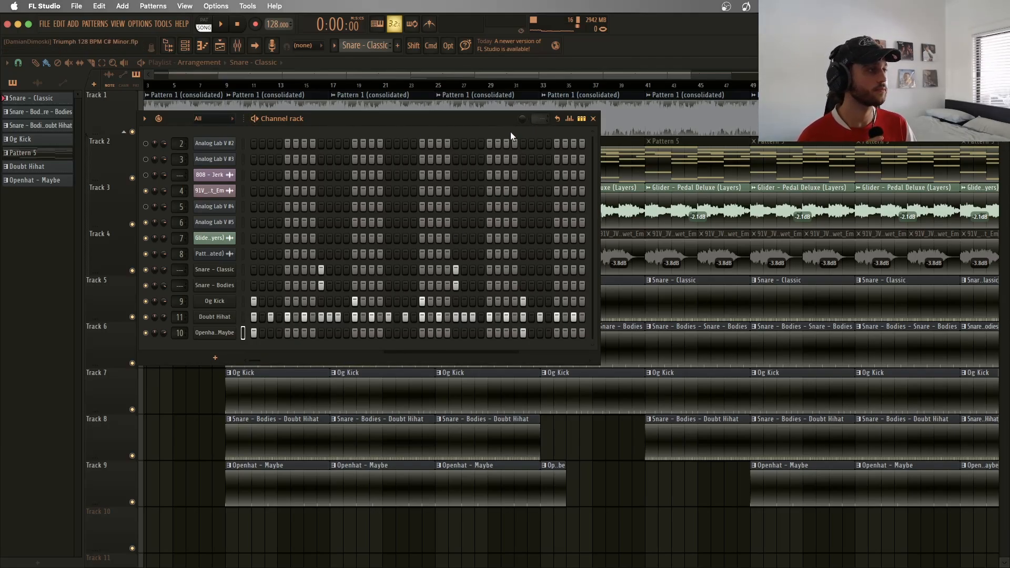
Step: Play back the arrangement with the drums, and move the playhead to about bar 32
{"action": "key", "text": "space"}
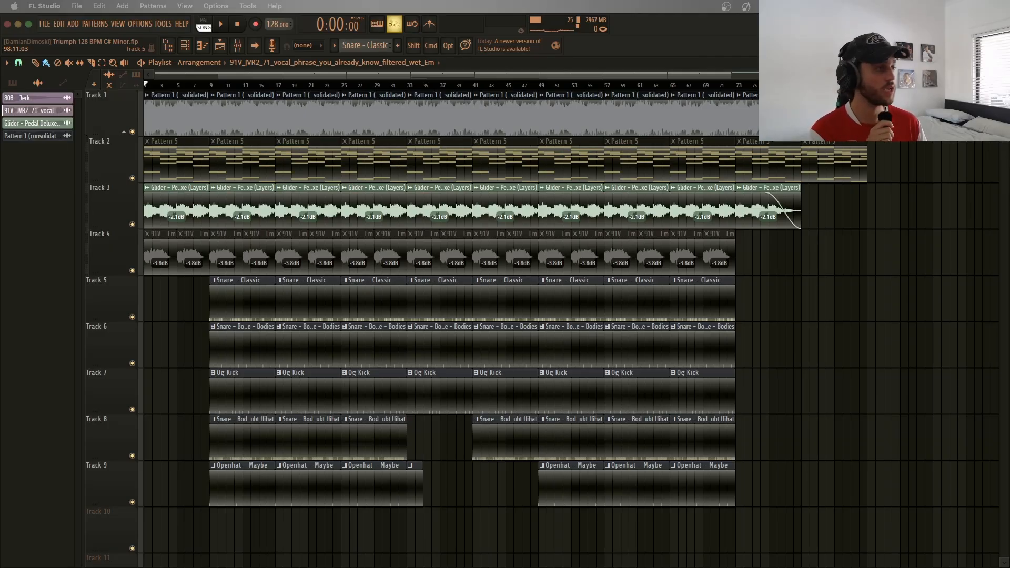
{"action": "left_click_drag", "start_coordinate": [374, 89], "coordinate": [399, 91]}
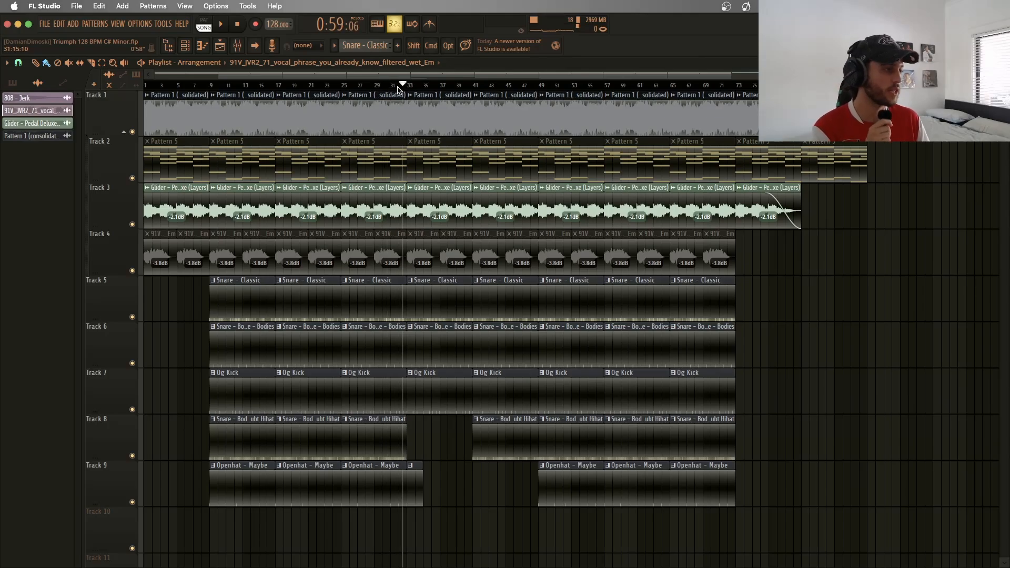